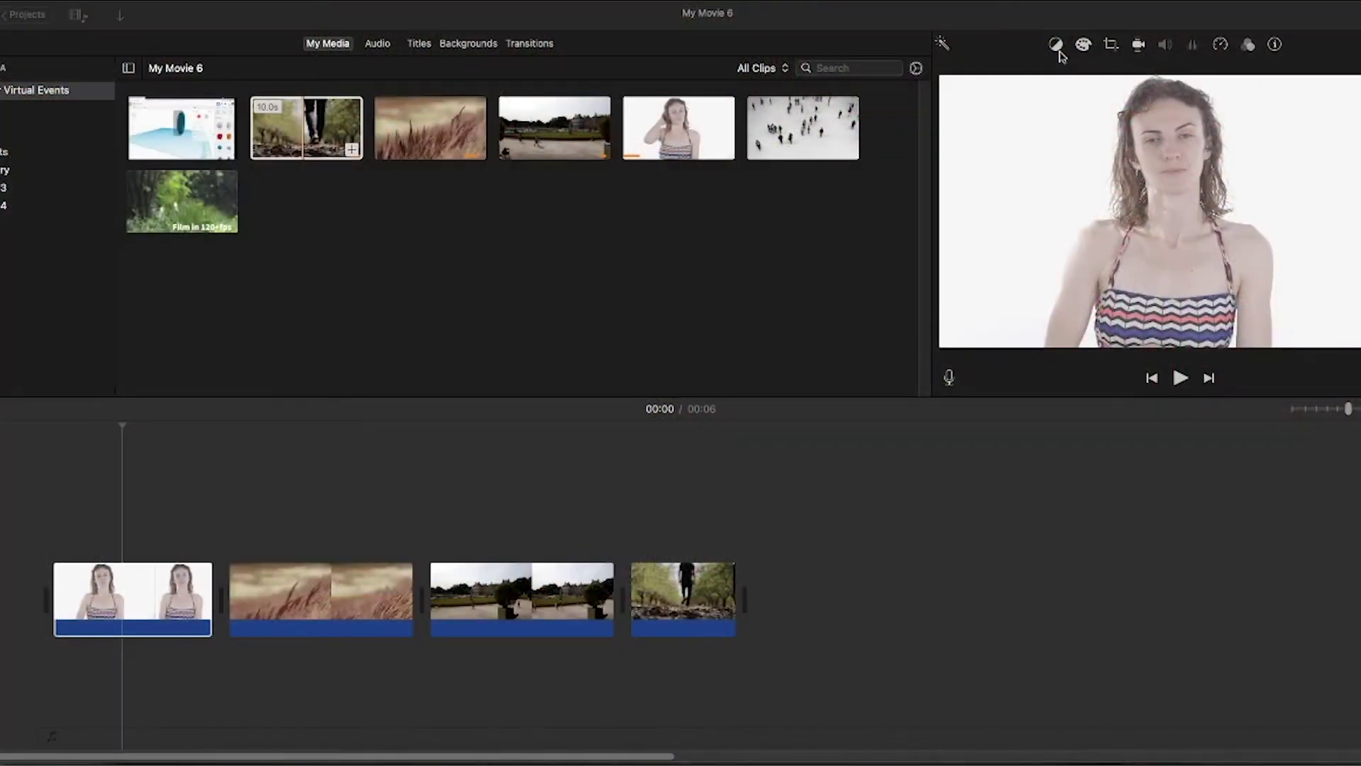
# - Apply automatic colour balance to the first clip of the woman, toggling it off and on to compare
pyautogui.click(1059, 53)
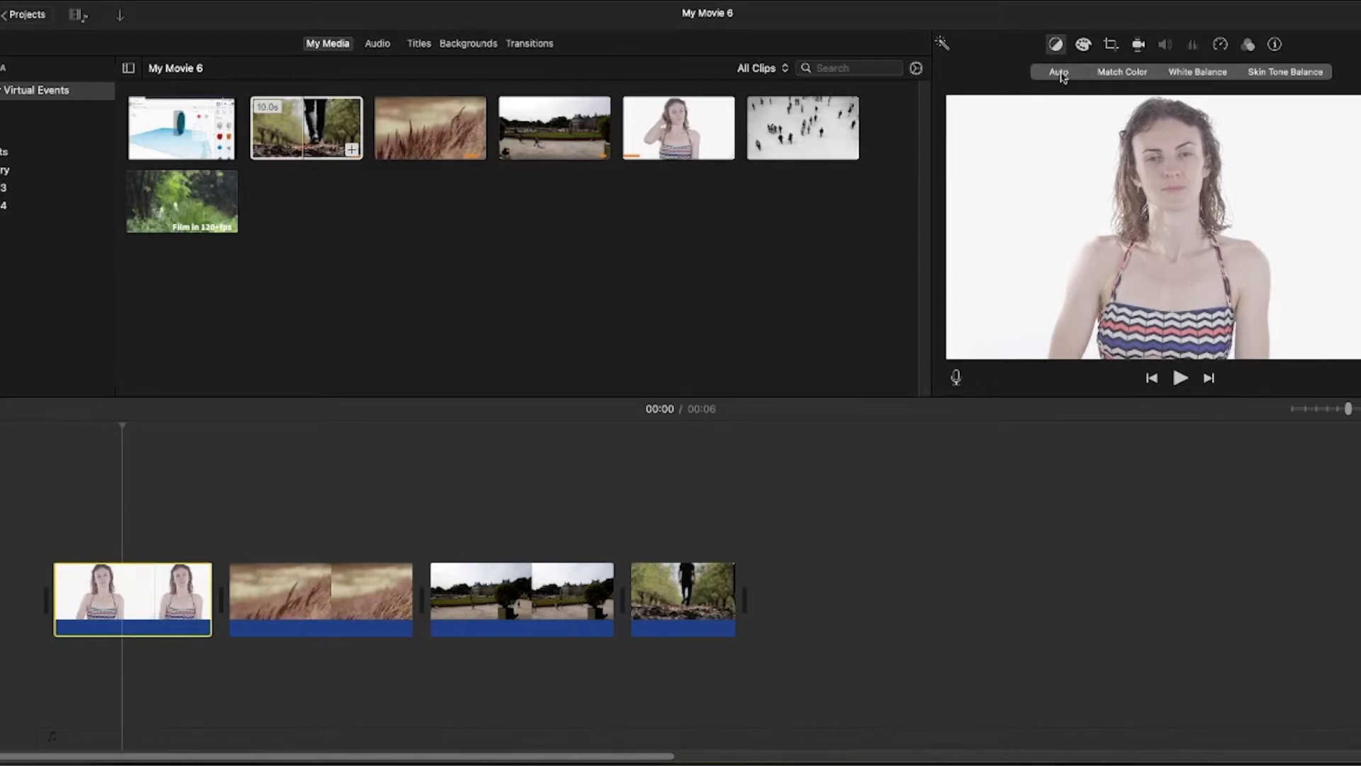
pyautogui.click(1062, 74)
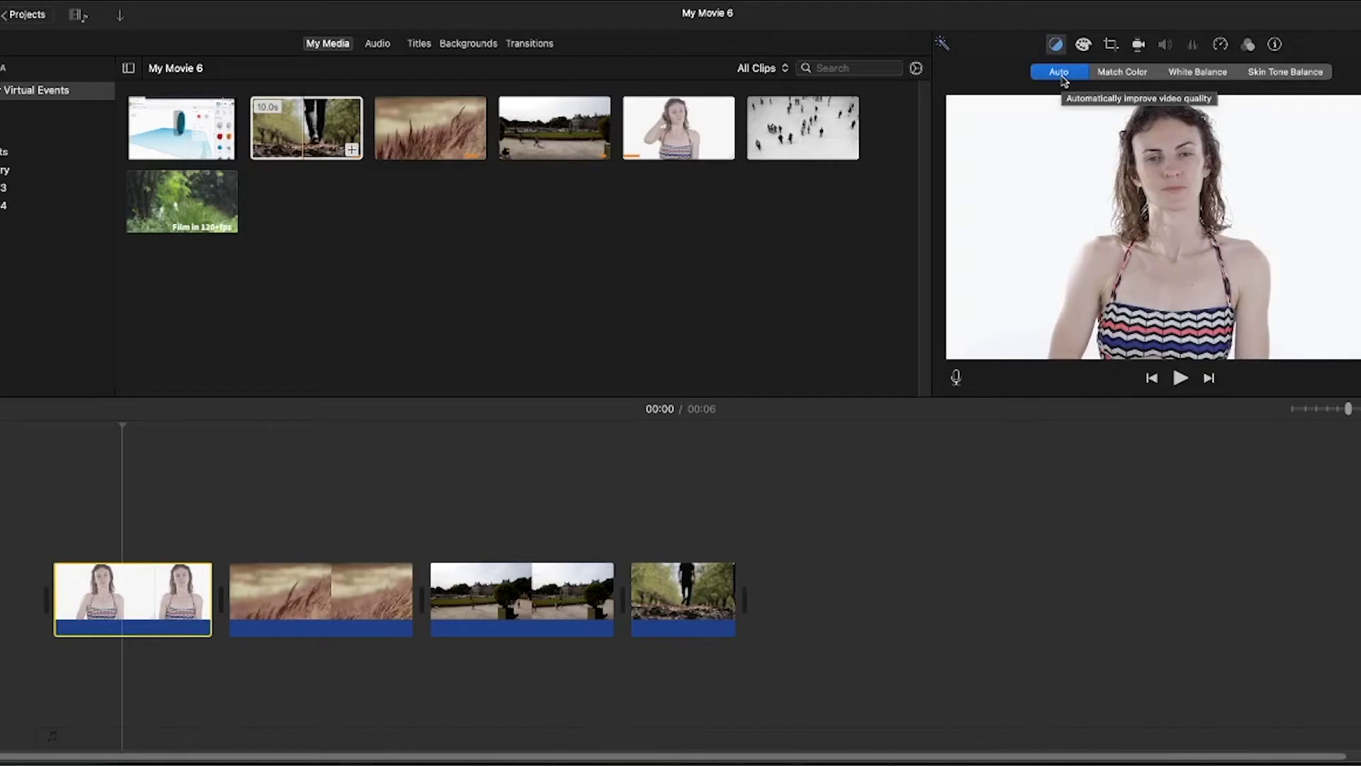
pyautogui.click(1062, 74)
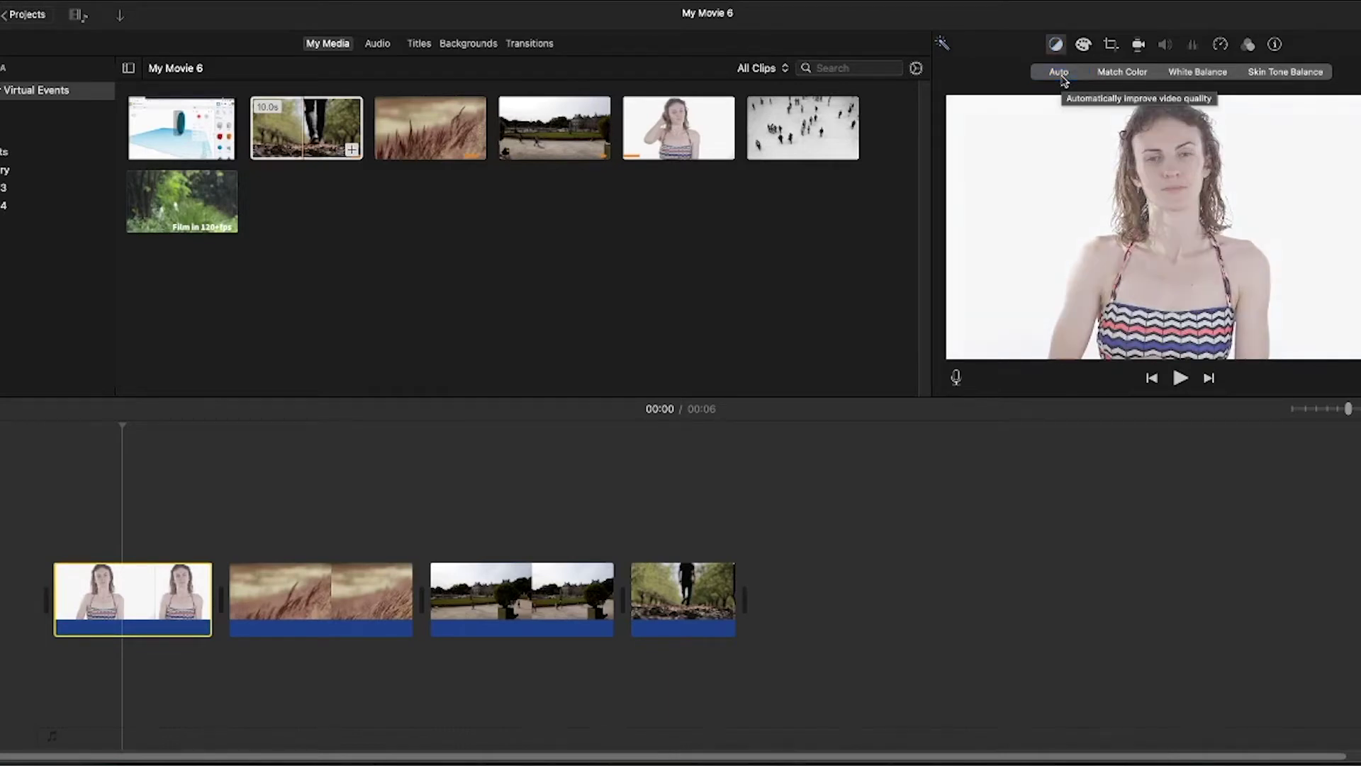
pyautogui.click(1062, 75)
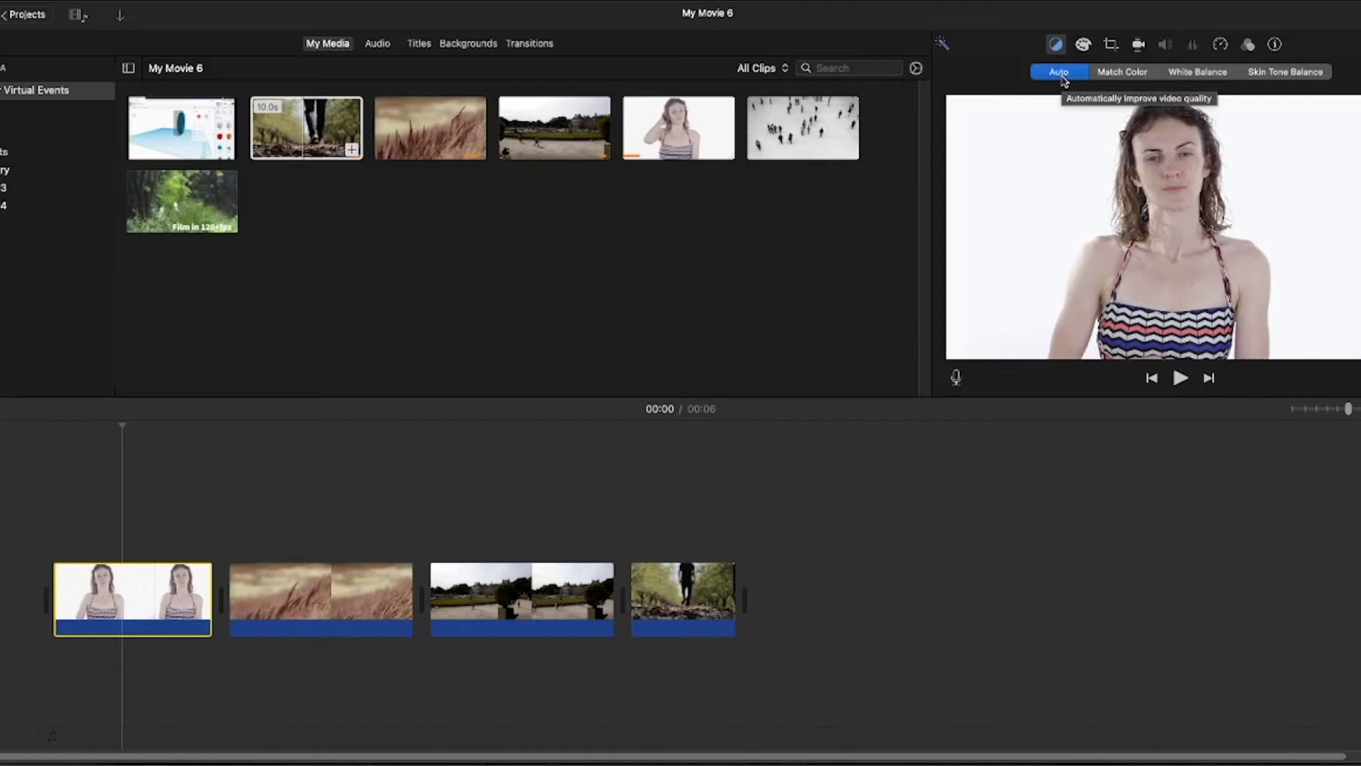
pyautogui.click(1063, 77)
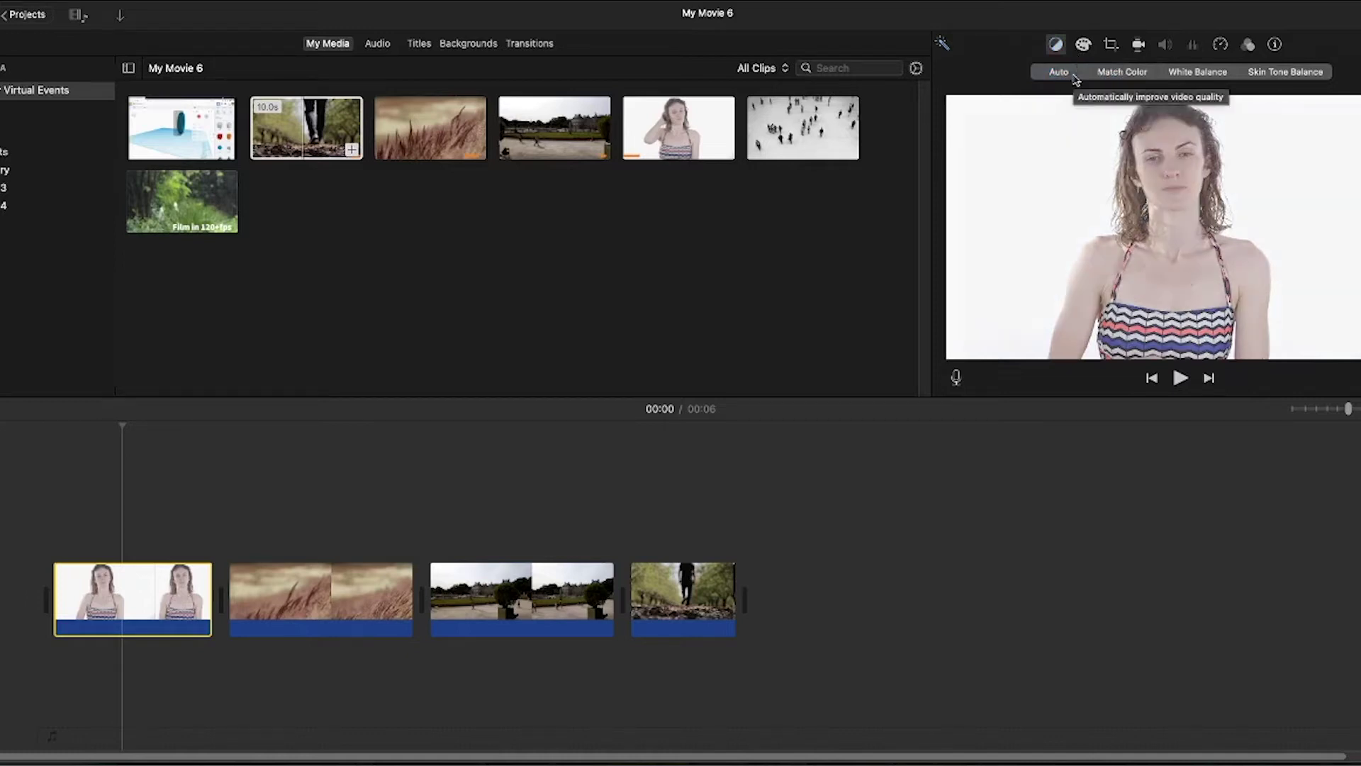
pyautogui.click(1075, 77)
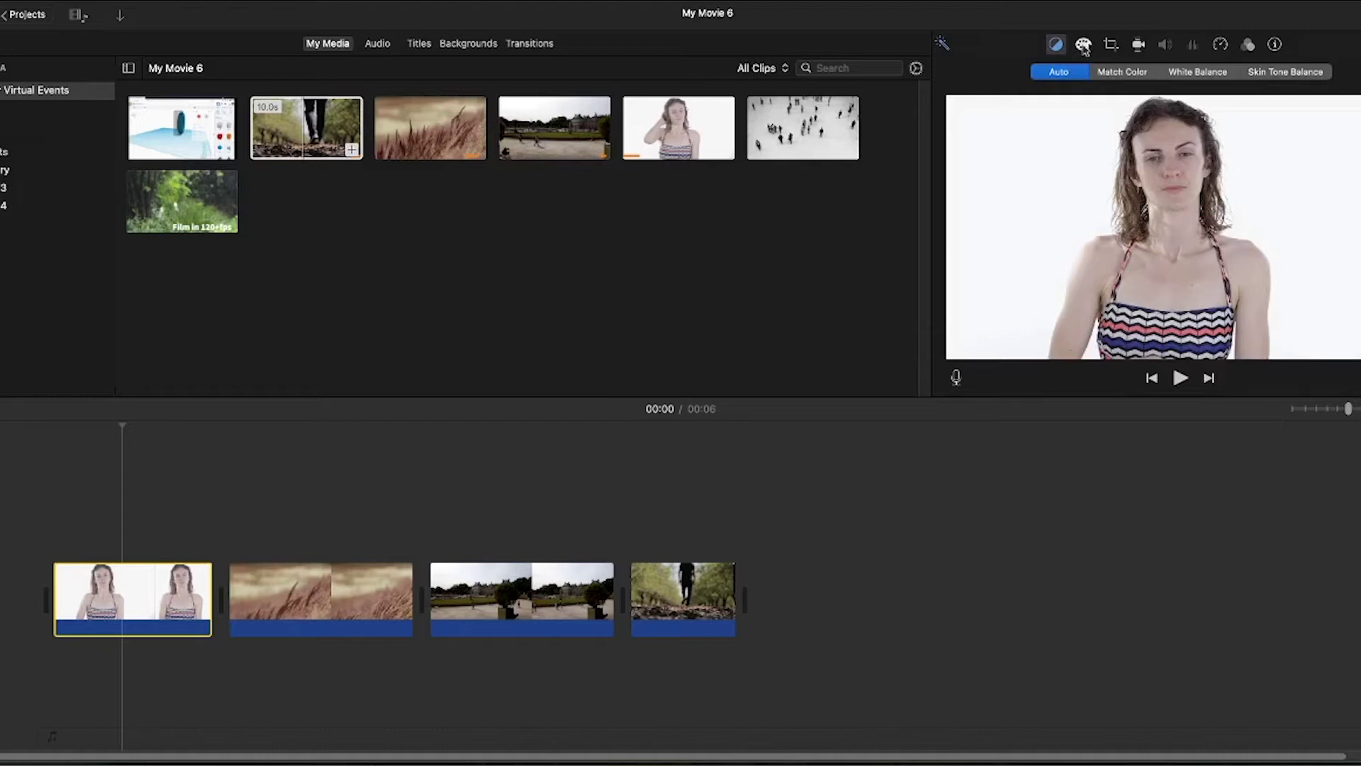
# - Colour correct the woman's clip by lowering highlights and black point, raising contrast, and adjusting the saturation
pyautogui.click(1084, 45)
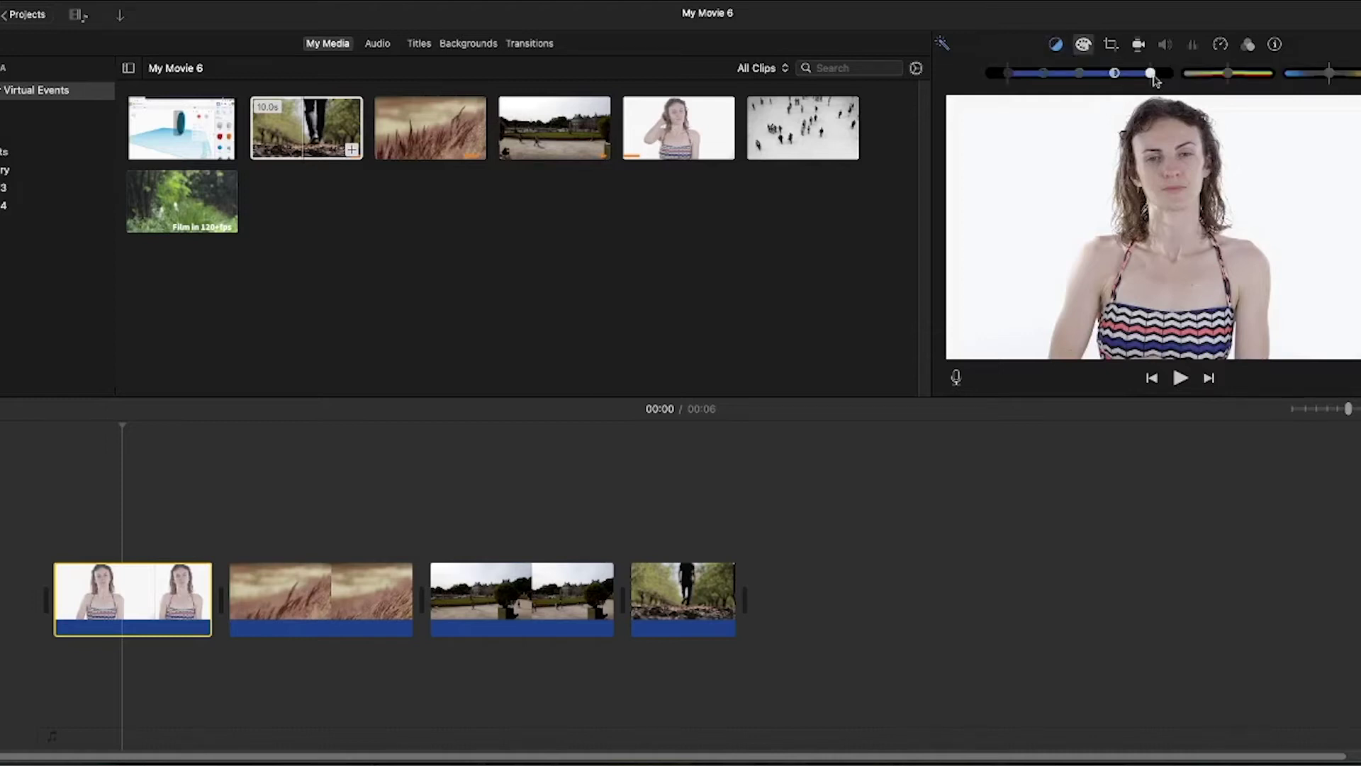
pyautogui.moveTo(1153, 76); pyautogui.dragTo(1124, 81)
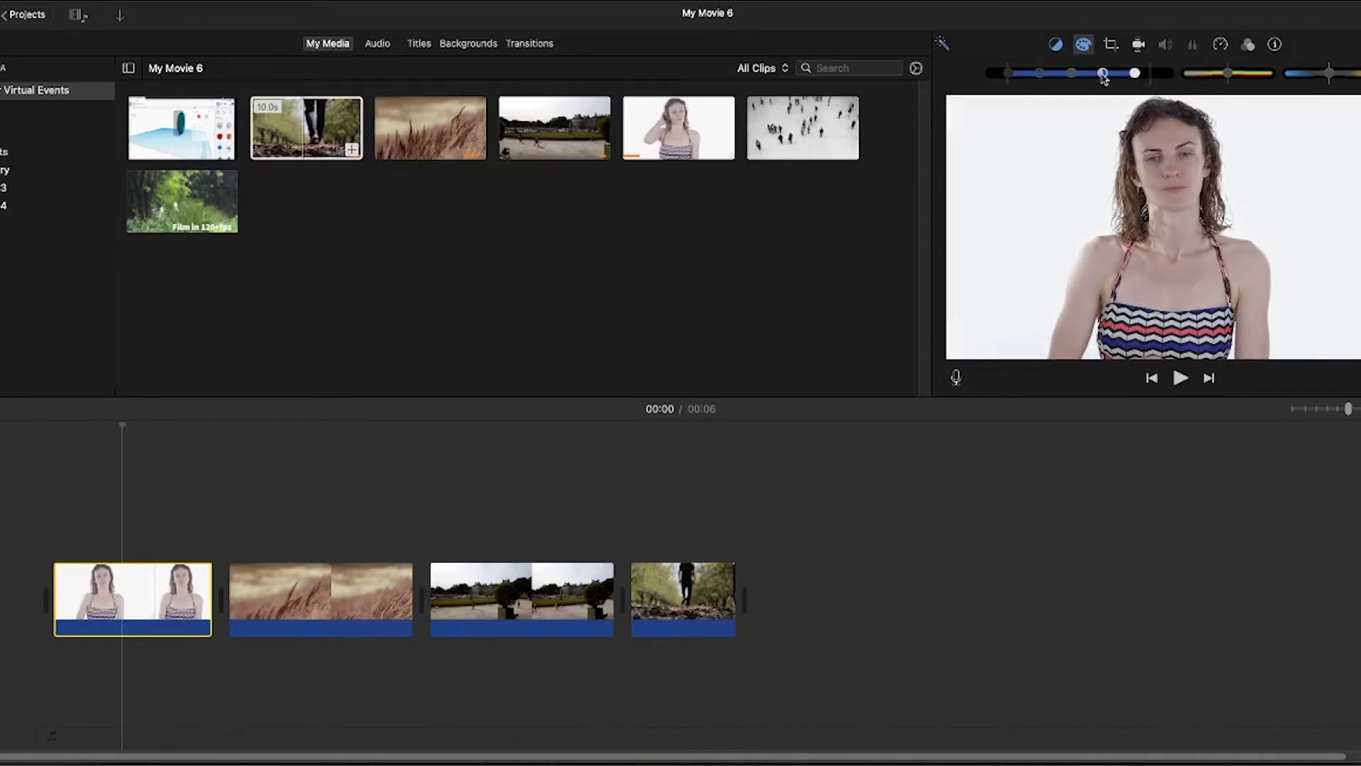
pyautogui.moveTo(1104, 80); pyautogui.dragTo(1071, 78)
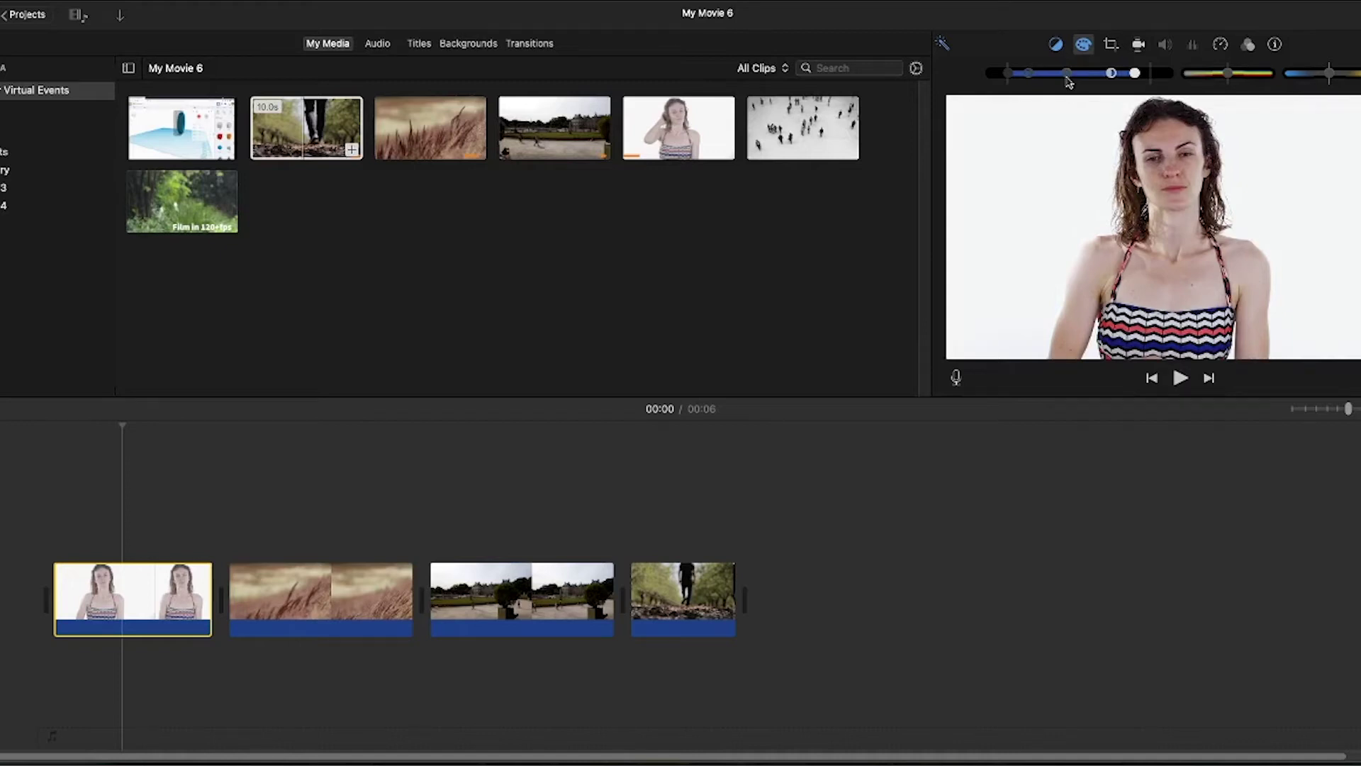
pyautogui.moveTo(1029, 78); pyautogui.dragTo(1021, 79)
pyautogui.moveTo(1230, 73); pyautogui.dragTo(1200, 84)
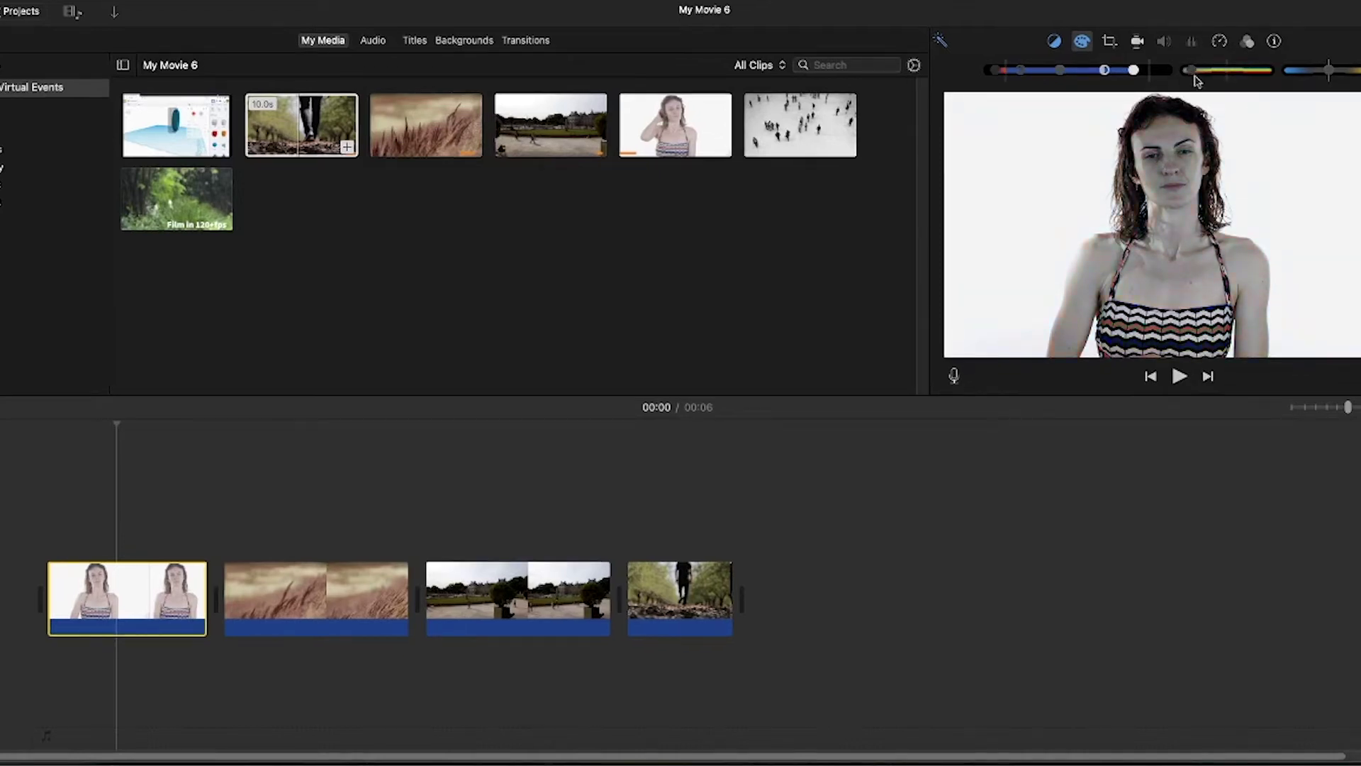
# - Crop the woman's clip with the Crop to Fill style, framing her head near the upper middle, and apply it
pyautogui.click(1110, 41)
pyautogui.click(1091, 76)
pyautogui.moveTo(1358, 355); pyautogui.dragTo(1261, 231)
pyautogui.moveTo(1200, 170); pyautogui.dragTo(1210, 168)
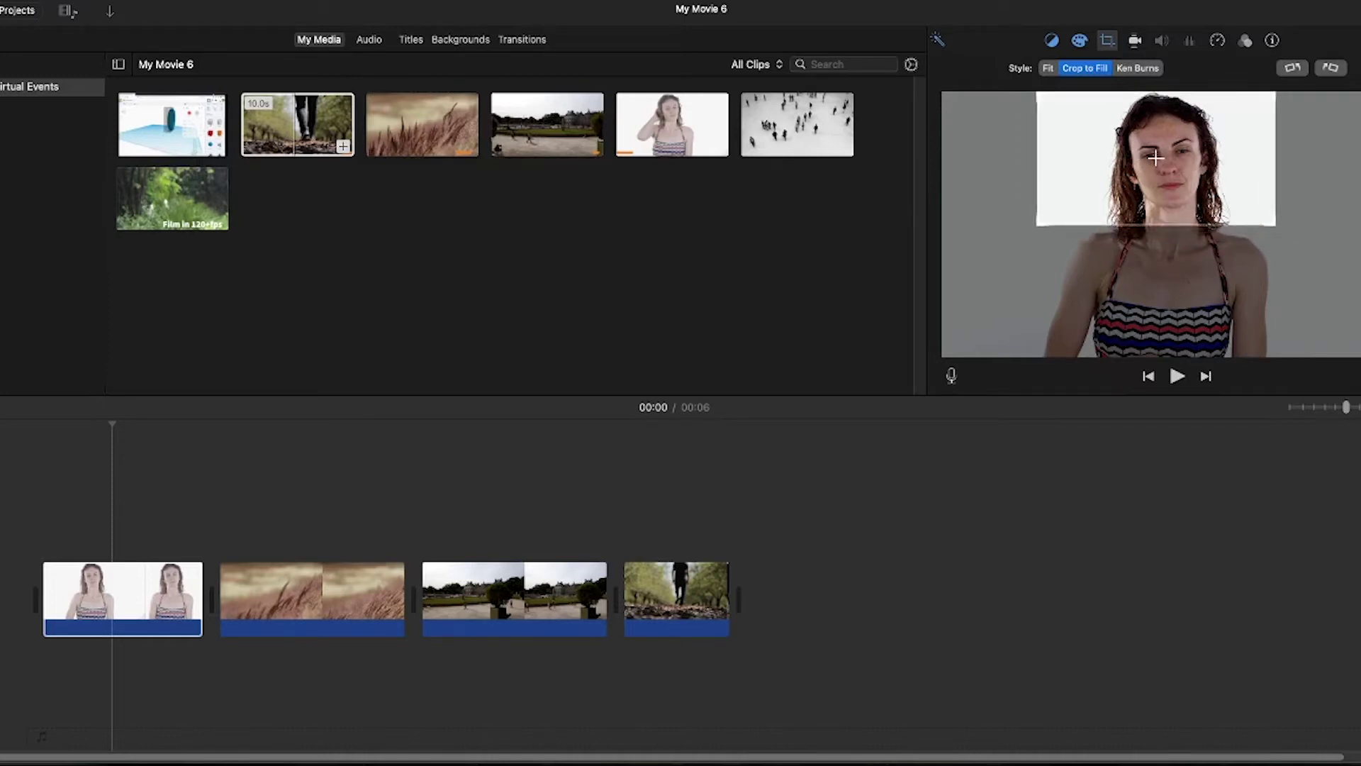
pyautogui.press('Return')
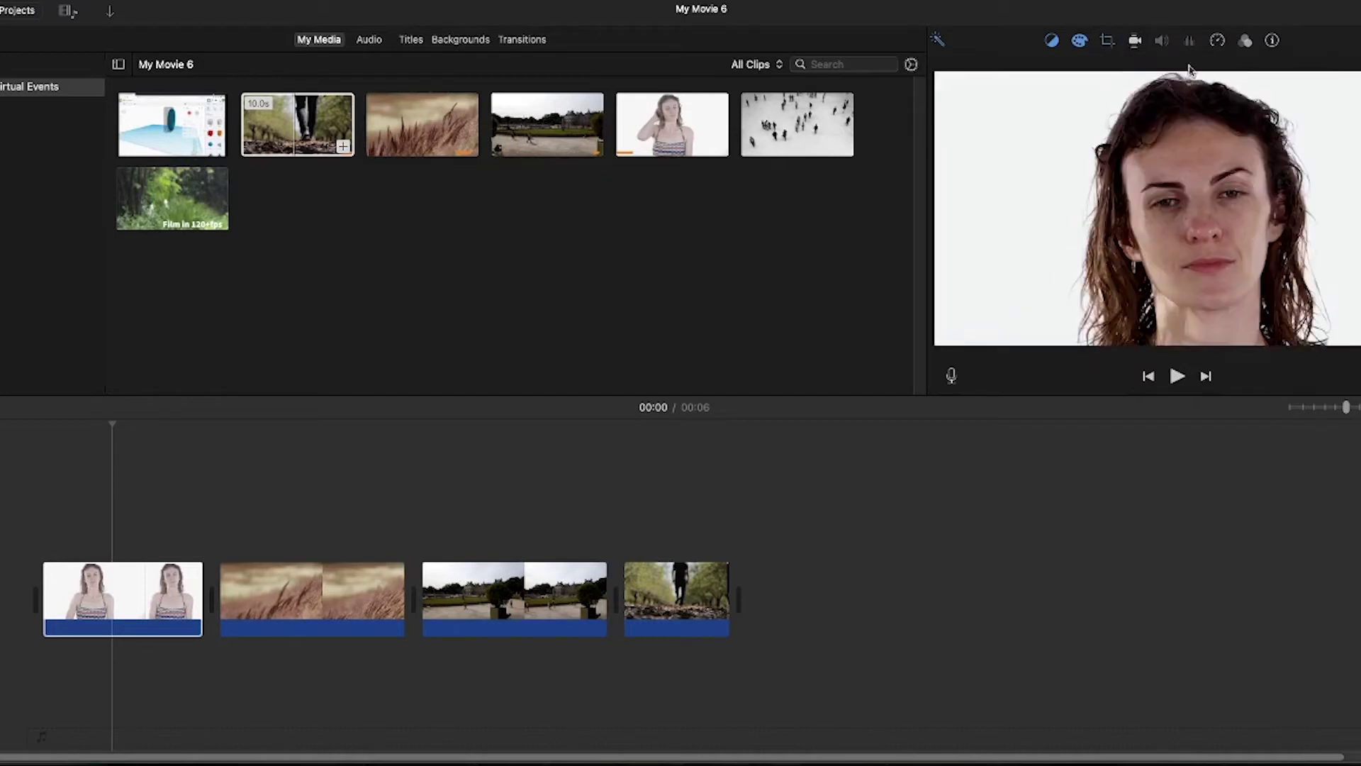
# - Try white balance and skin tone balance on the woman's clip, sampling her forehead, and undo the balance change
pyautogui.click(1053, 41)
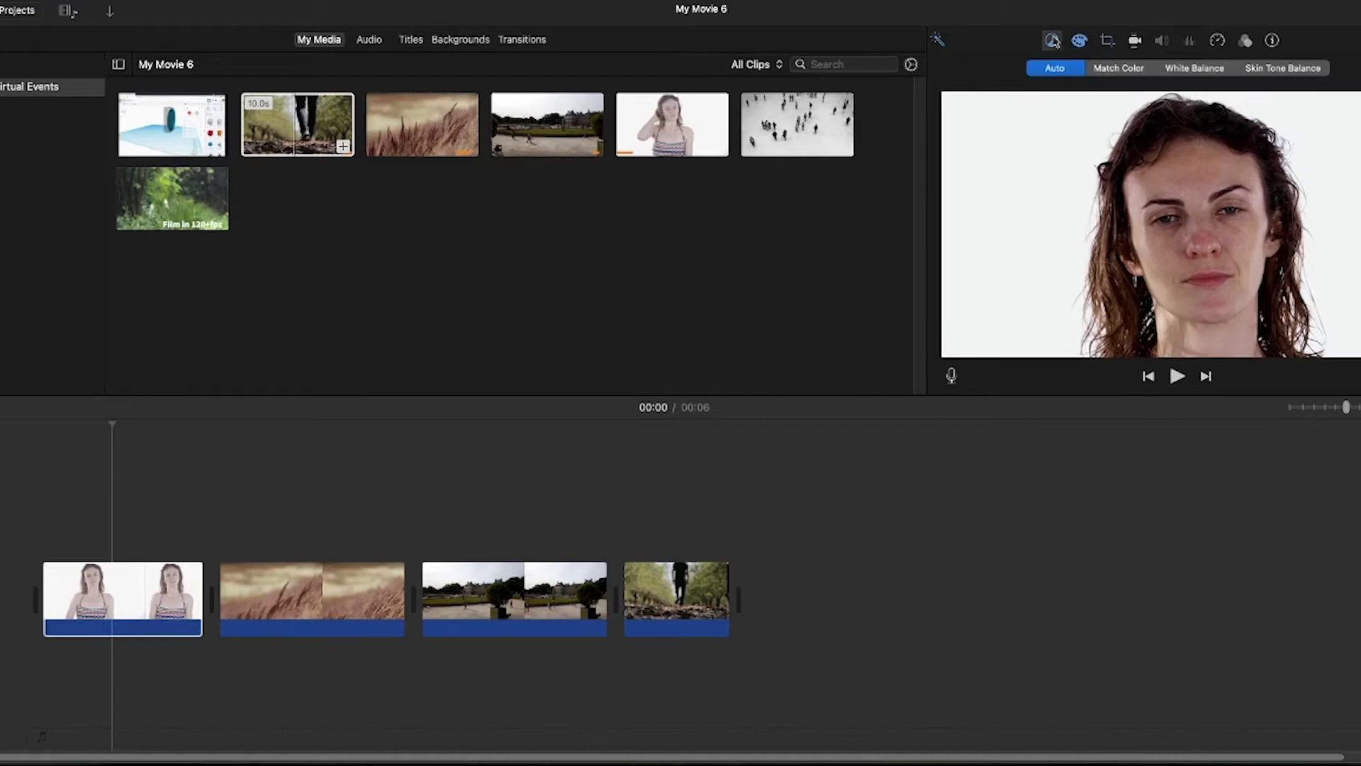
pyautogui.click(1207, 73)
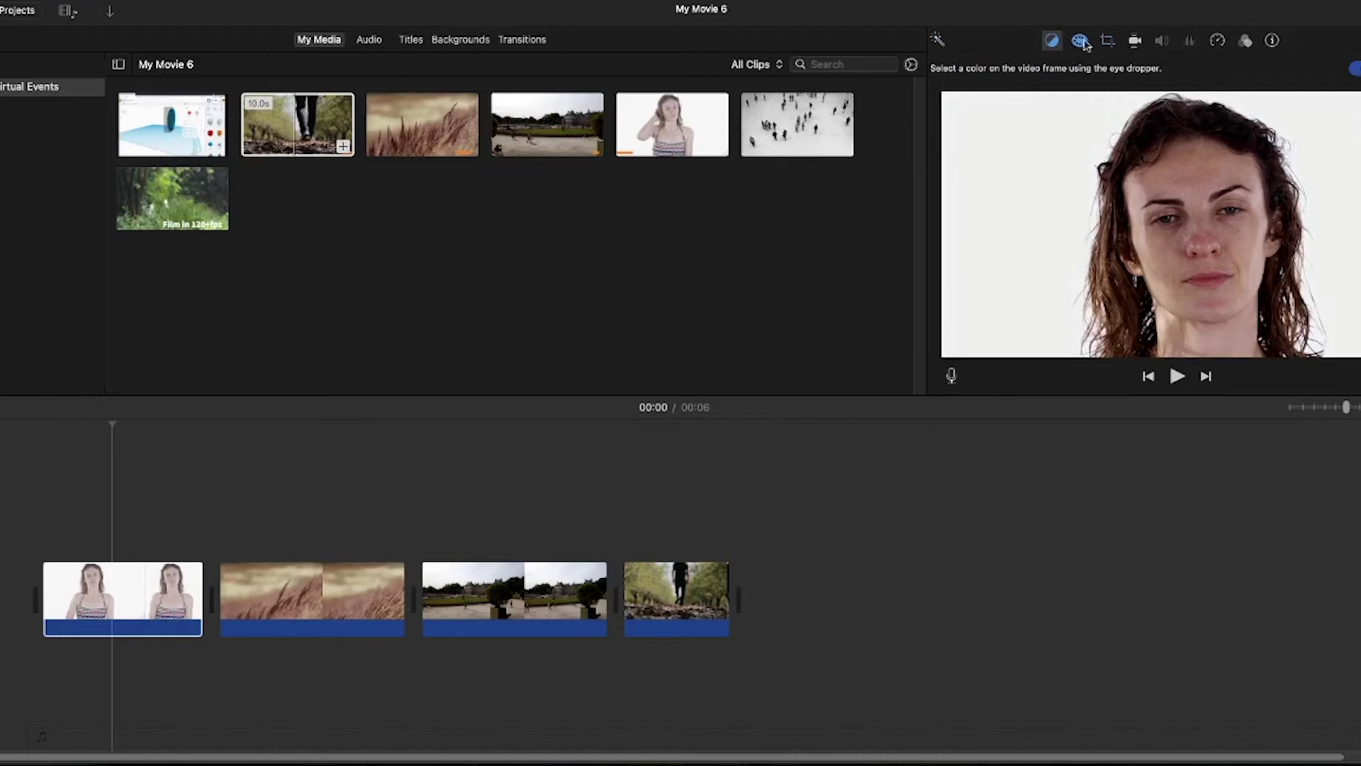
pyautogui.click(1052, 40)
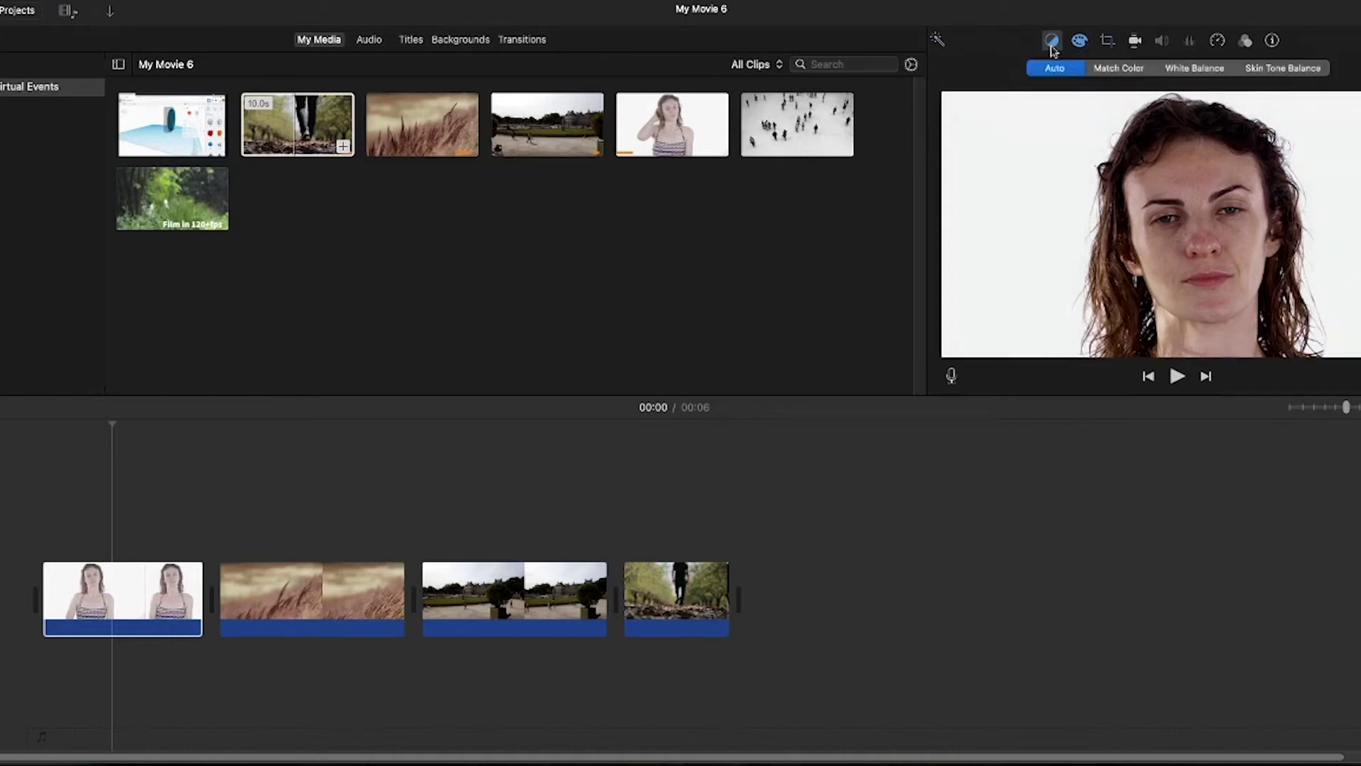
pyautogui.click(1279, 73)
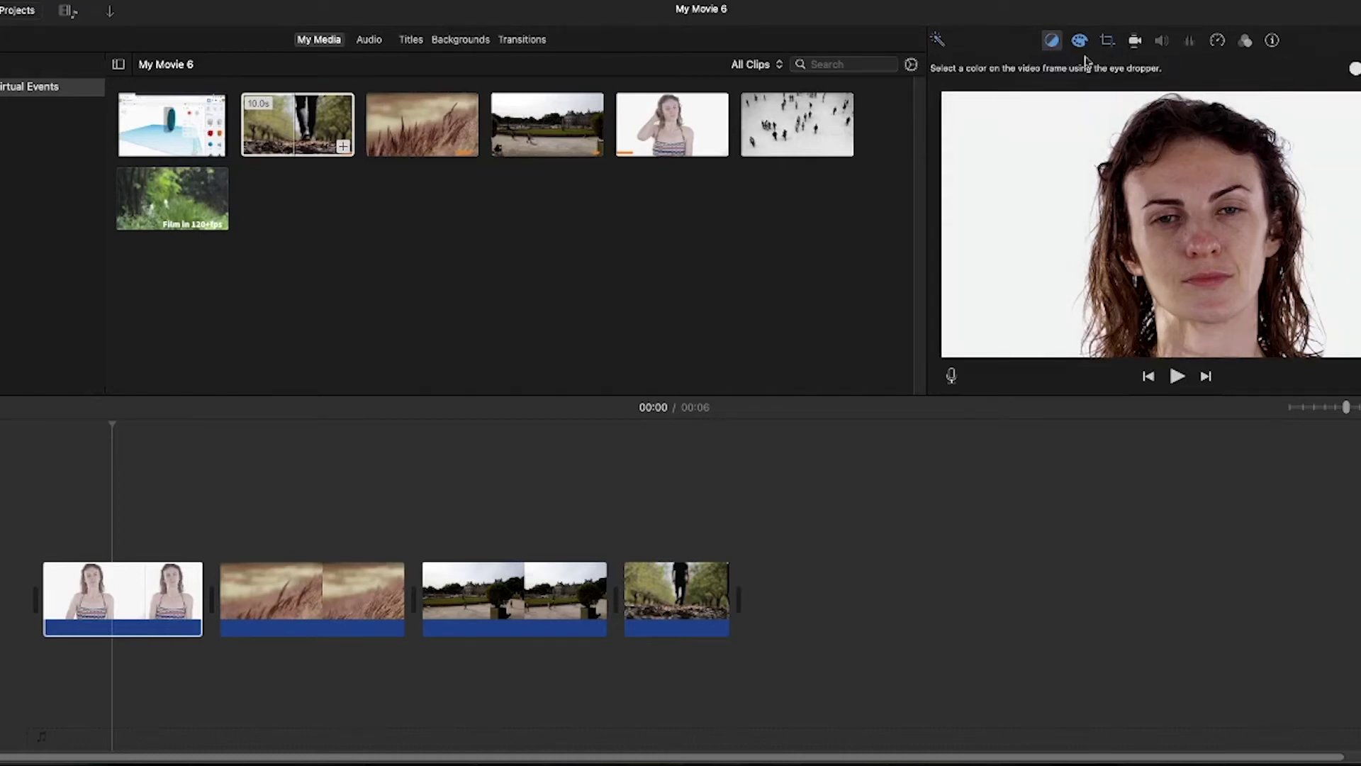
pyautogui.click(1205, 151)
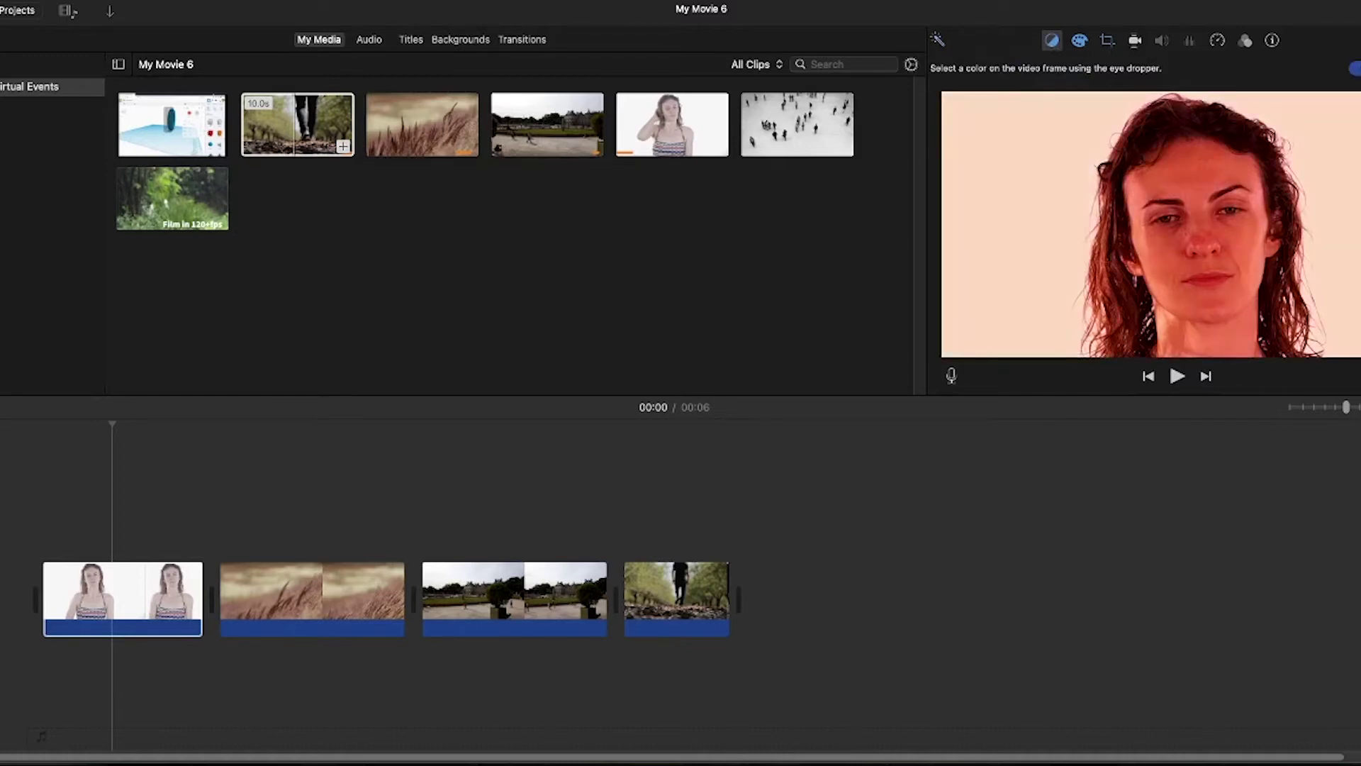
pyautogui.press('super+z')
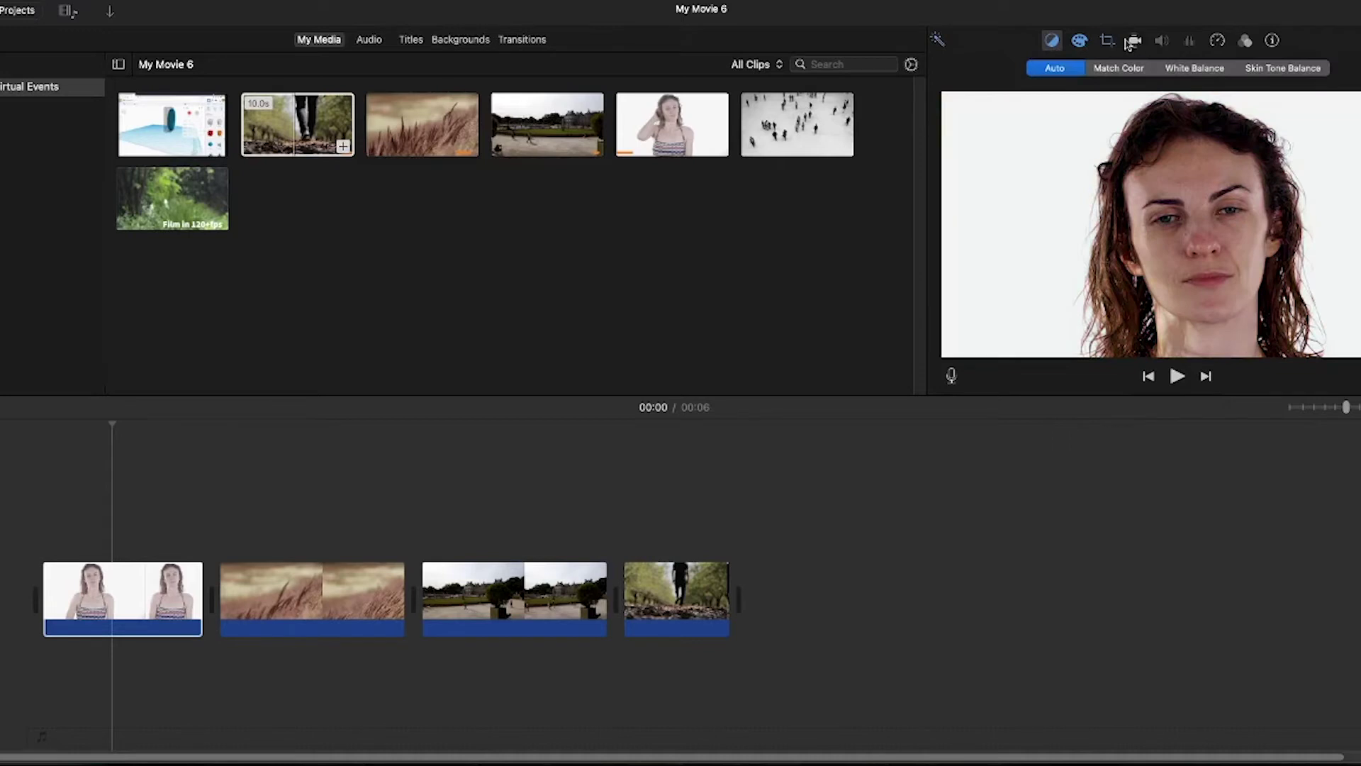
# - Browse the available clip filters for the woman's clip and close the selection without applying one
pyautogui.click(1246, 42)
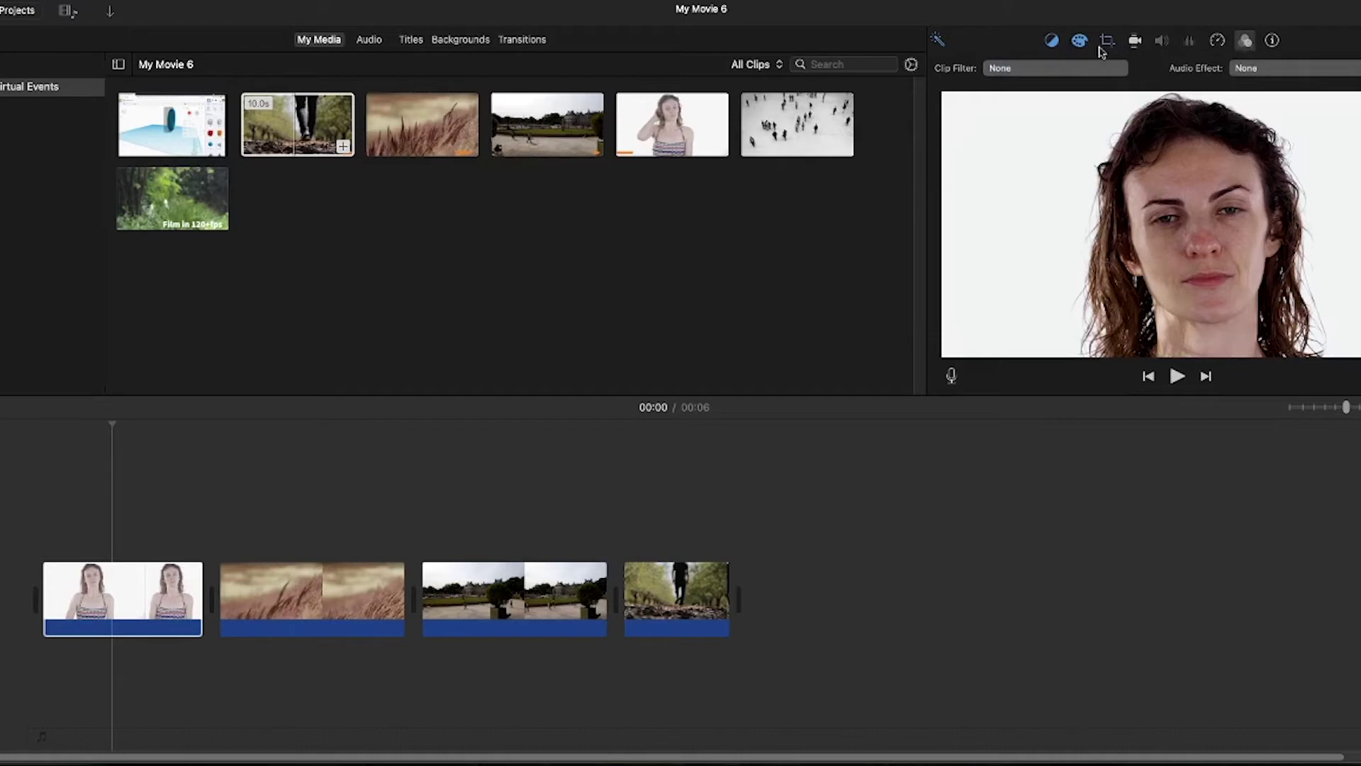
pyautogui.click(1117, 71)
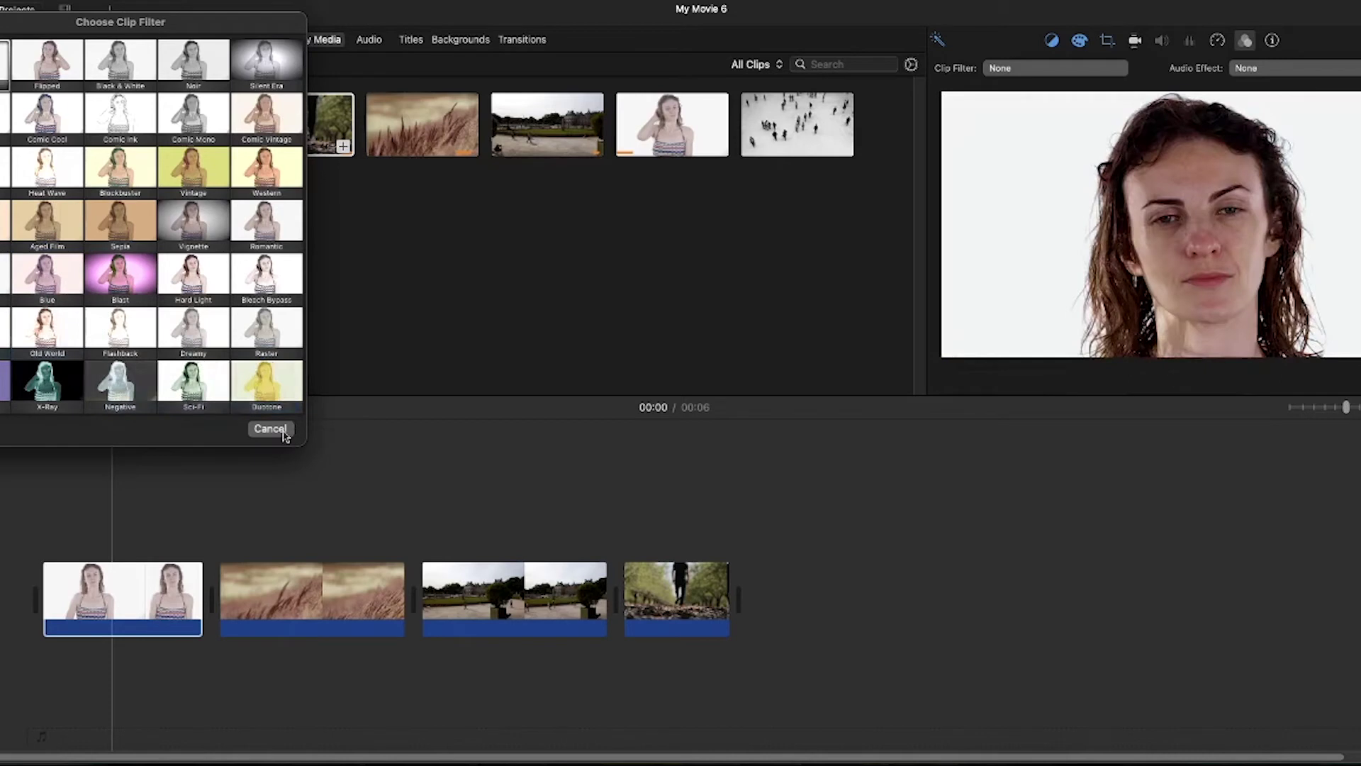
pyautogui.click(312, 438)
# - Try automatic colour balance on the second clip of the grass field and turn it off again
pyautogui.click(277, 621)
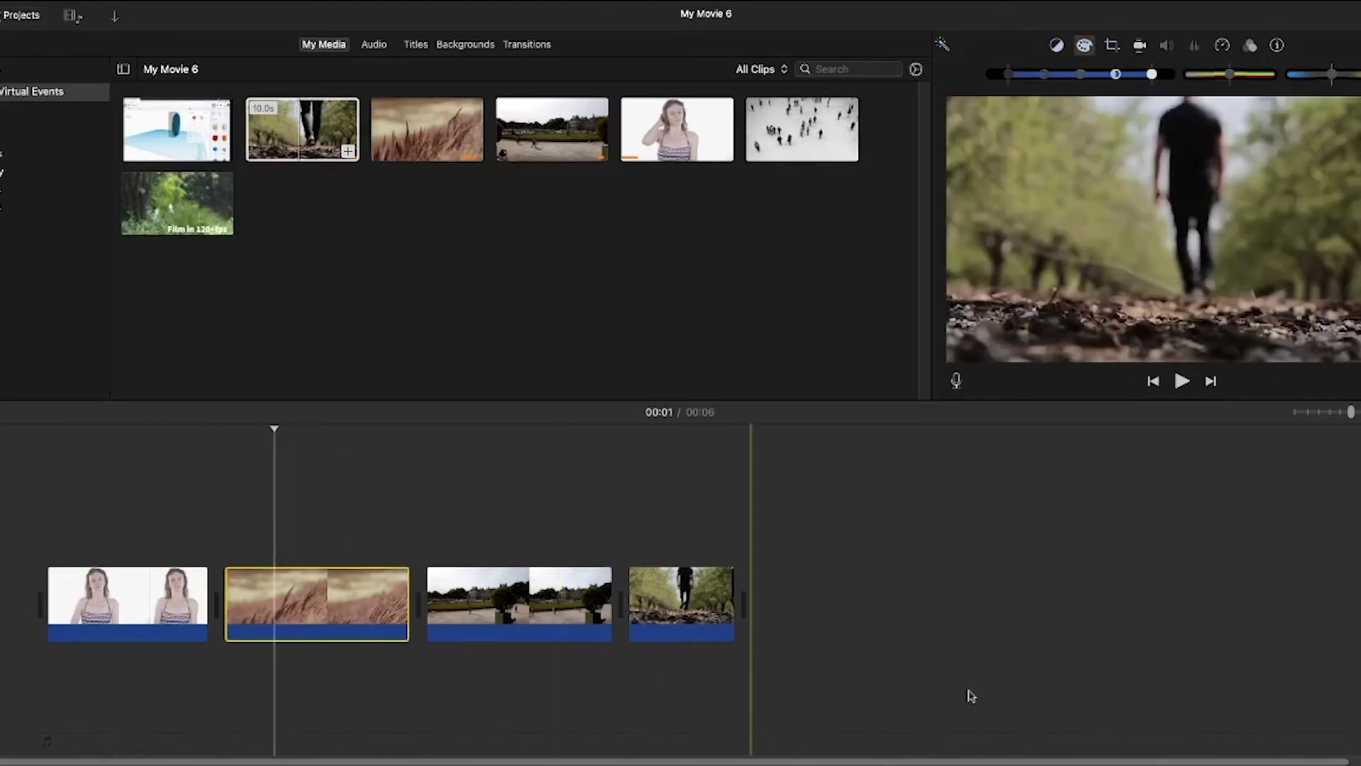
pyautogui.click(315, 605)
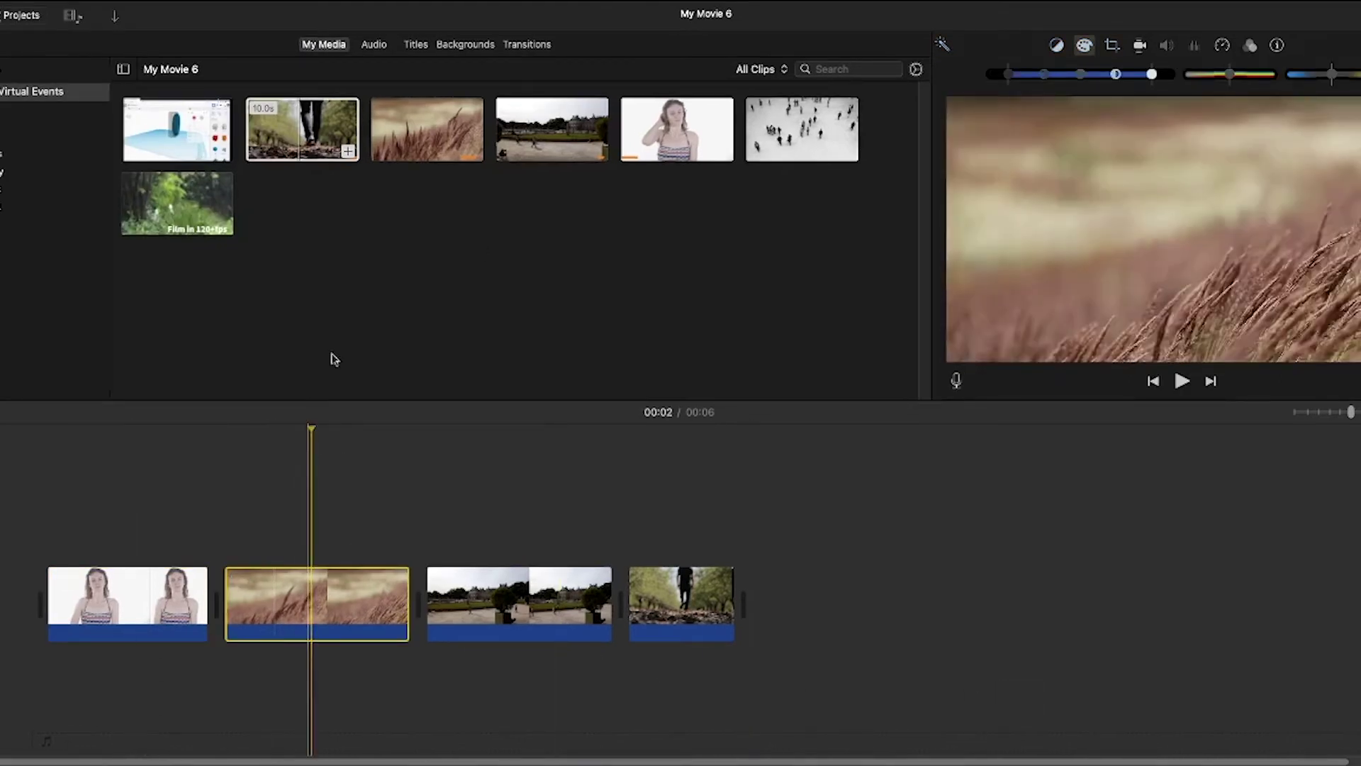
pyautogui.click(1057, 45)
pyautogui.click(1060, 74)
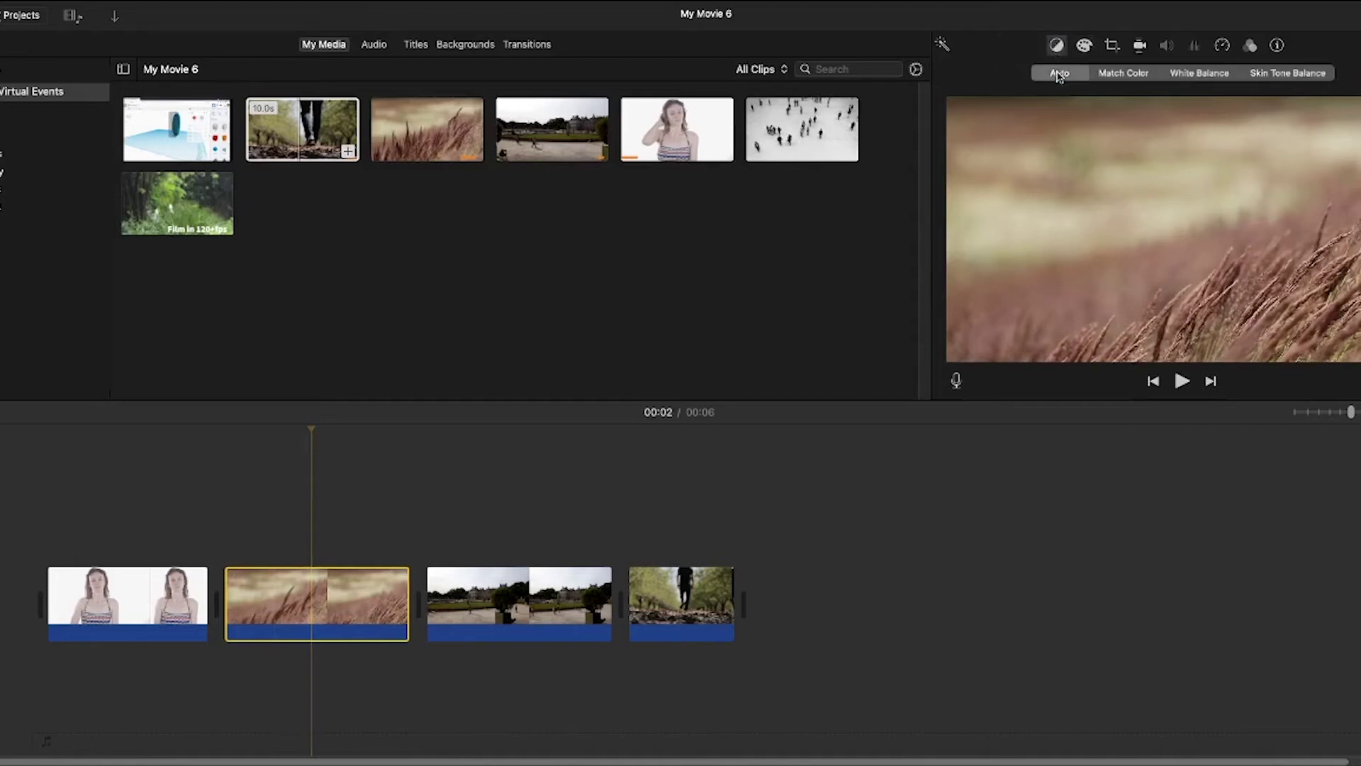
pyautogui.click(1059, 74)
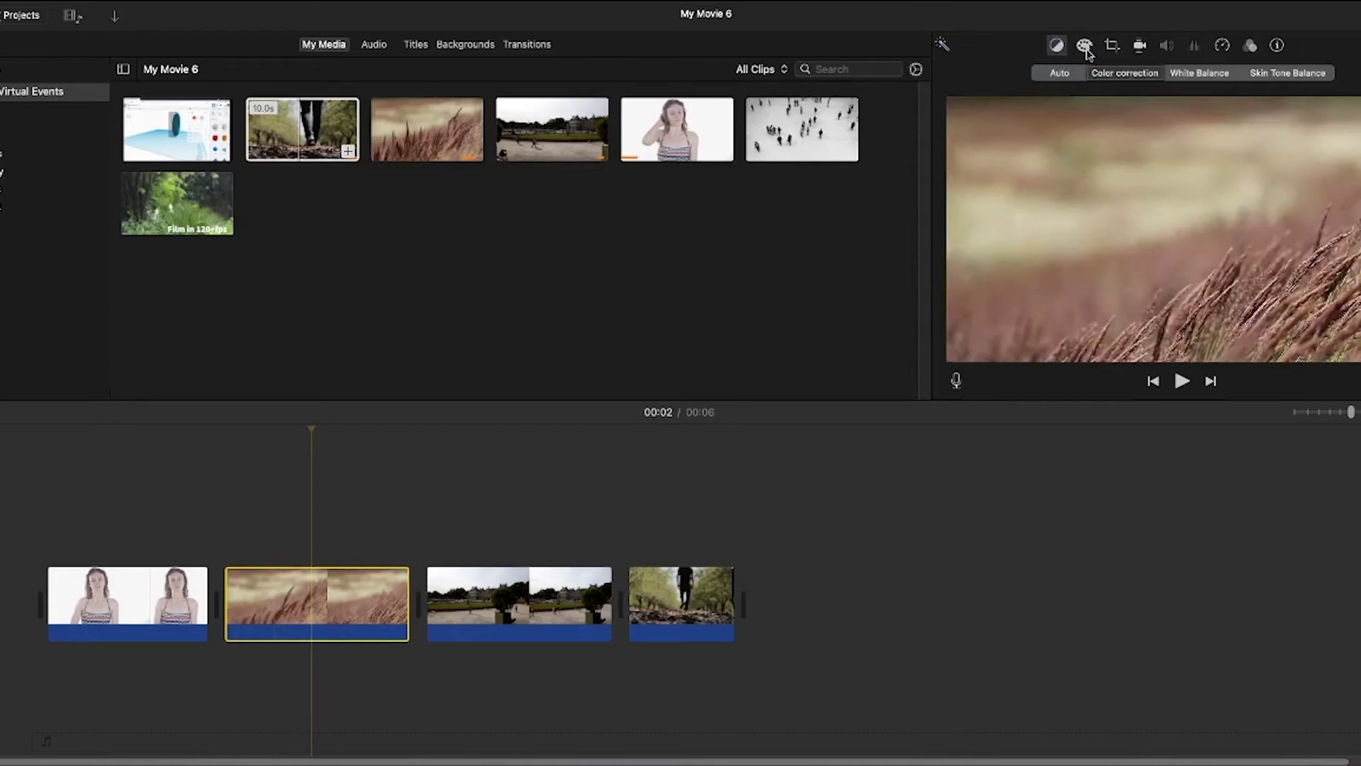
# - Colour correct the grass field clip by lowering highlights and black point, raising contrast, and slightly increasing saturation
pyautogui.click(1086, 47)
pyautogui.moveTo(1152, 80); pyautogui.dragTo(1113, 79)
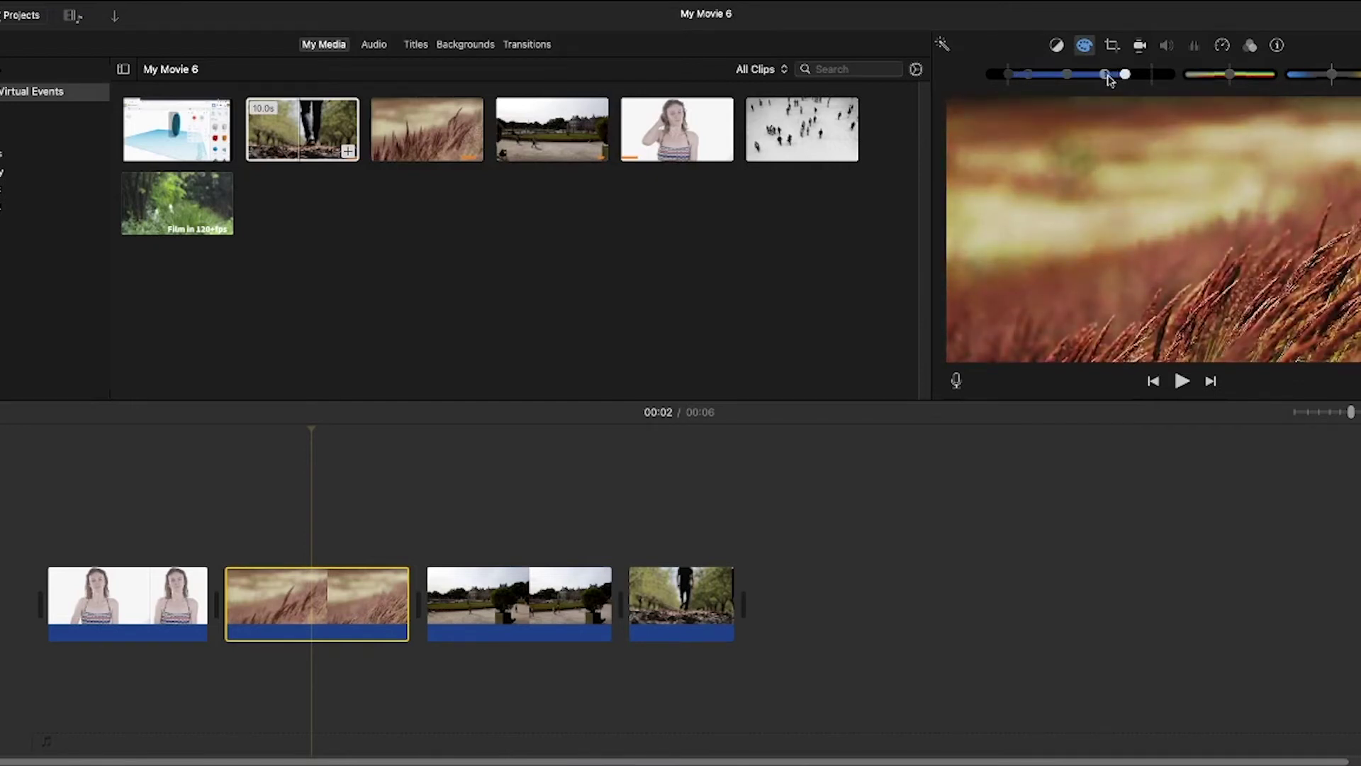
pyautogui.moveTo(1064, 78); pyautogui.dragTo(1000, 80)
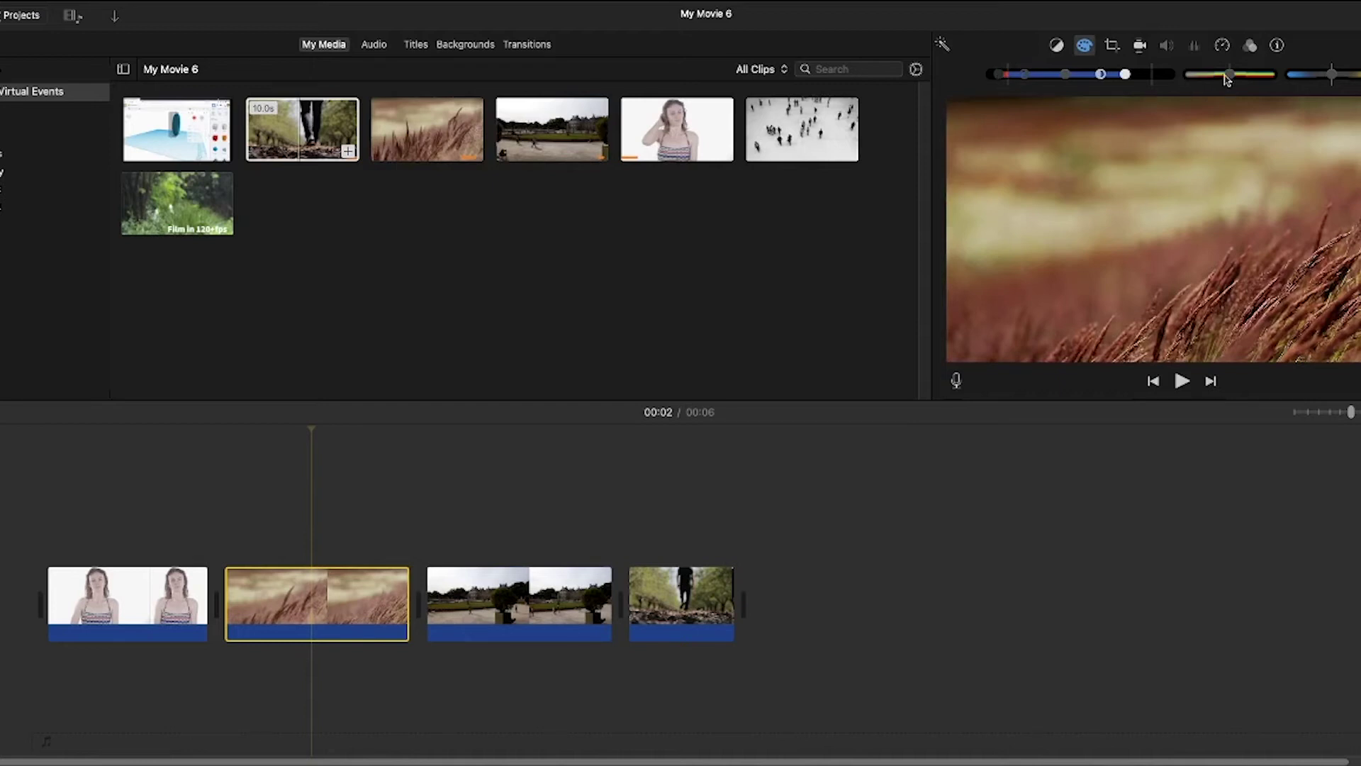
pyautogui.moveTo(1230, 76)
pyautogui.mouseDown()
pyautogui.moveTo(1263, 80)
pyautogui.moveTo(1240, 78)
pyautogui.mouseUp()
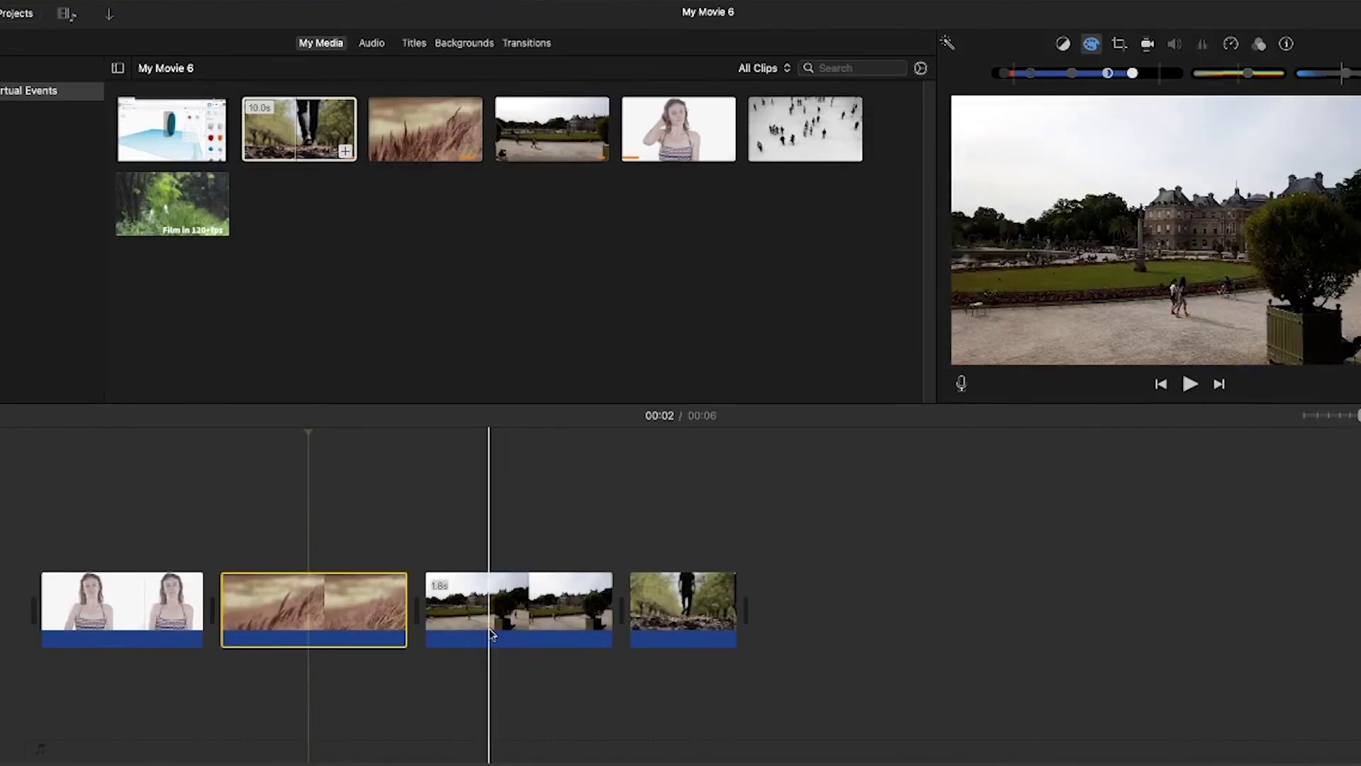
# - Colour correct the palace garden clip by lowering highlights, raising brightness and black point, and slightly increasing saturation
pyautogui.click(491, 633)
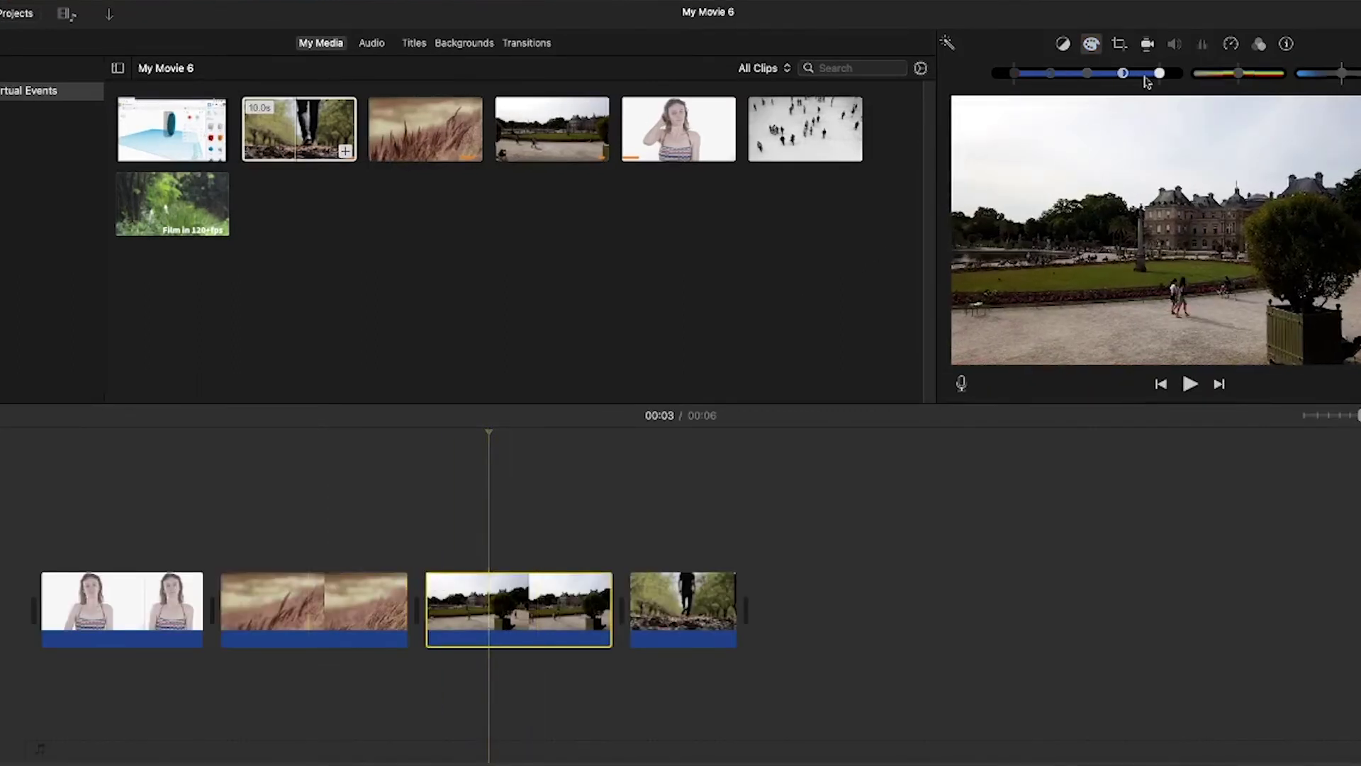
pyautogui.moveTo(1159, 74)
pyautogui.mouseDown()
pyautogui.moveTo(1116, 78)
pyautogui.moveTo(1134, 78)
pyautogui.mouseUp()
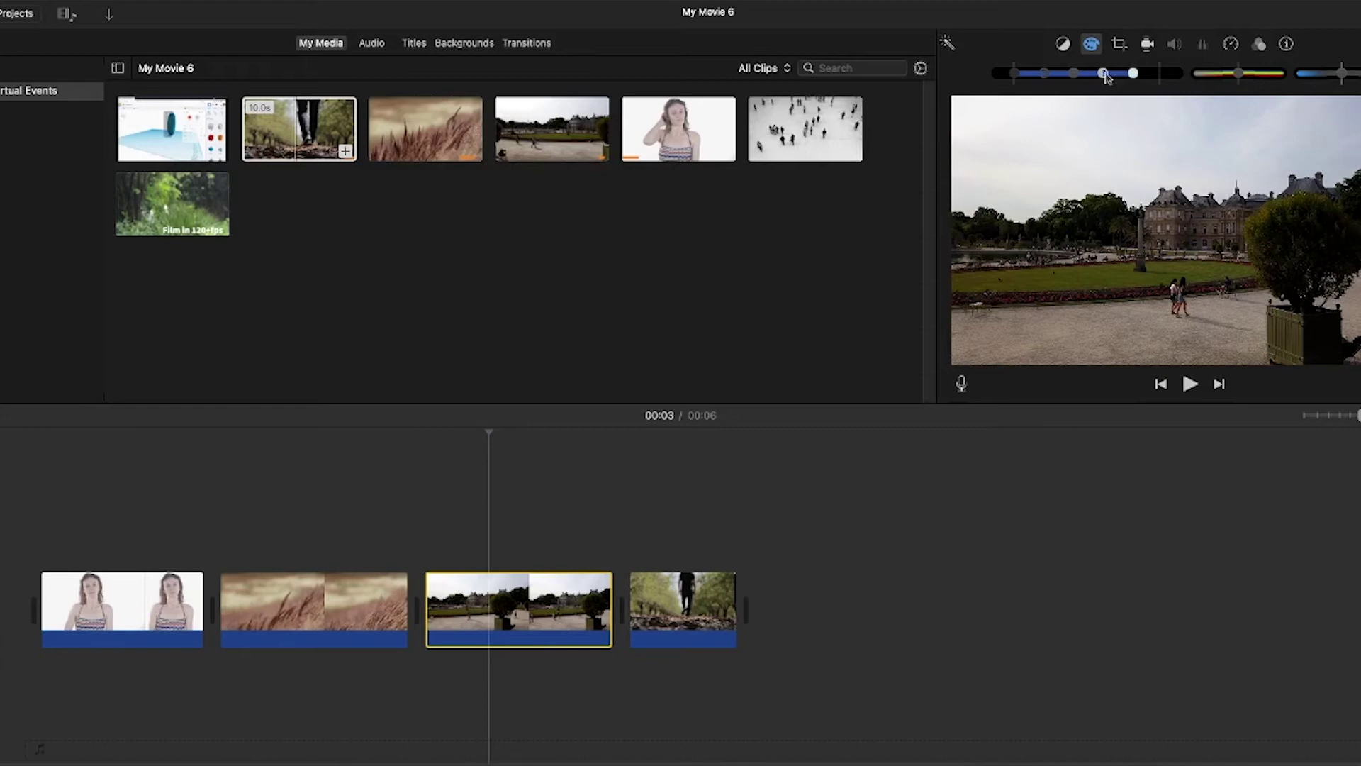
pyautogui.moveTo(1104, 73); pyautogui.dragTo(1102, 78)
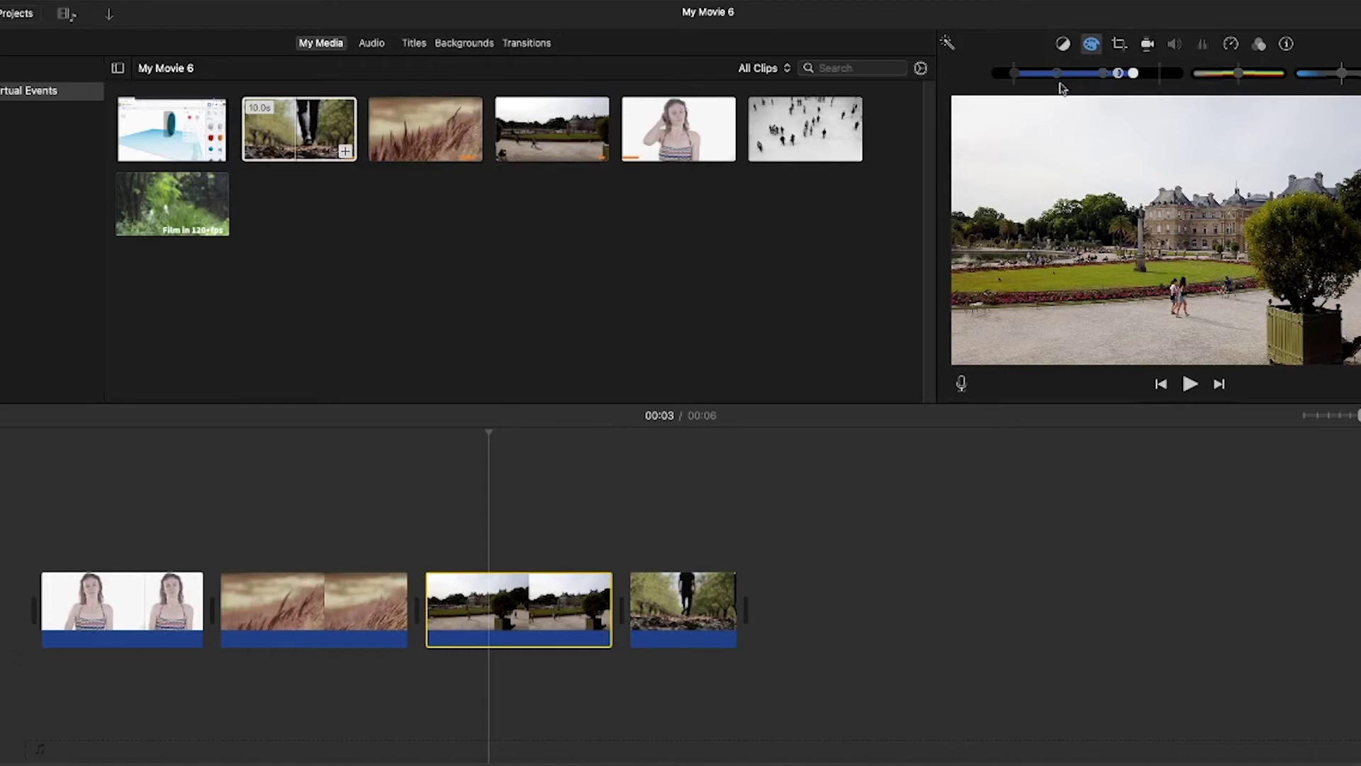
pyautogui.moveTo(1013, 78)
pyautogui.mouseDown()
pyautogui.moveTo(1043, 82)
pyautogui.moveTo(1023, 80)
pyautogui.mouseUp()
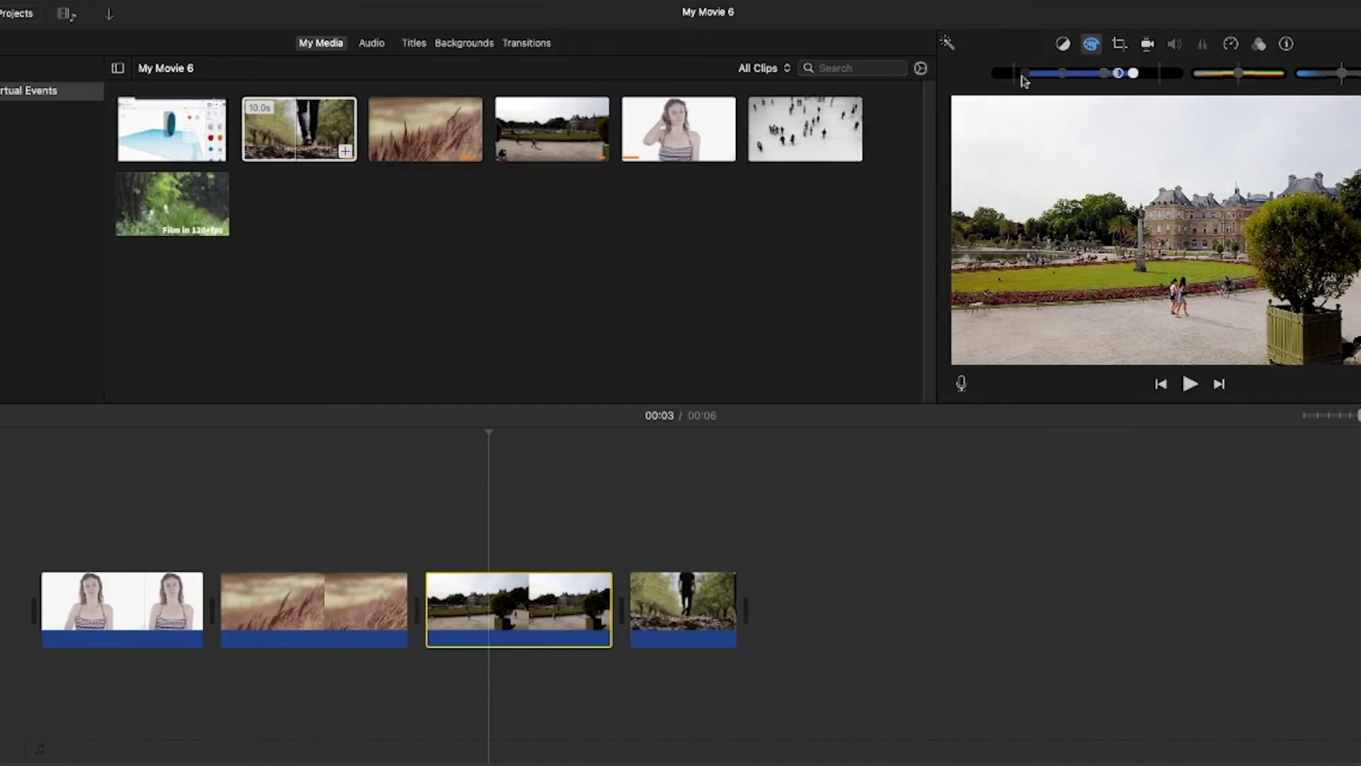
pyautogui.moveTo(1239, 75)
pyautogui.mouseDown()
pyautogui.moveTo(1278, 77)
pyautogui.moveTo(1199, 76)
pyautogui.moveTo(1246, 76)
pyautogui.mouseUp()
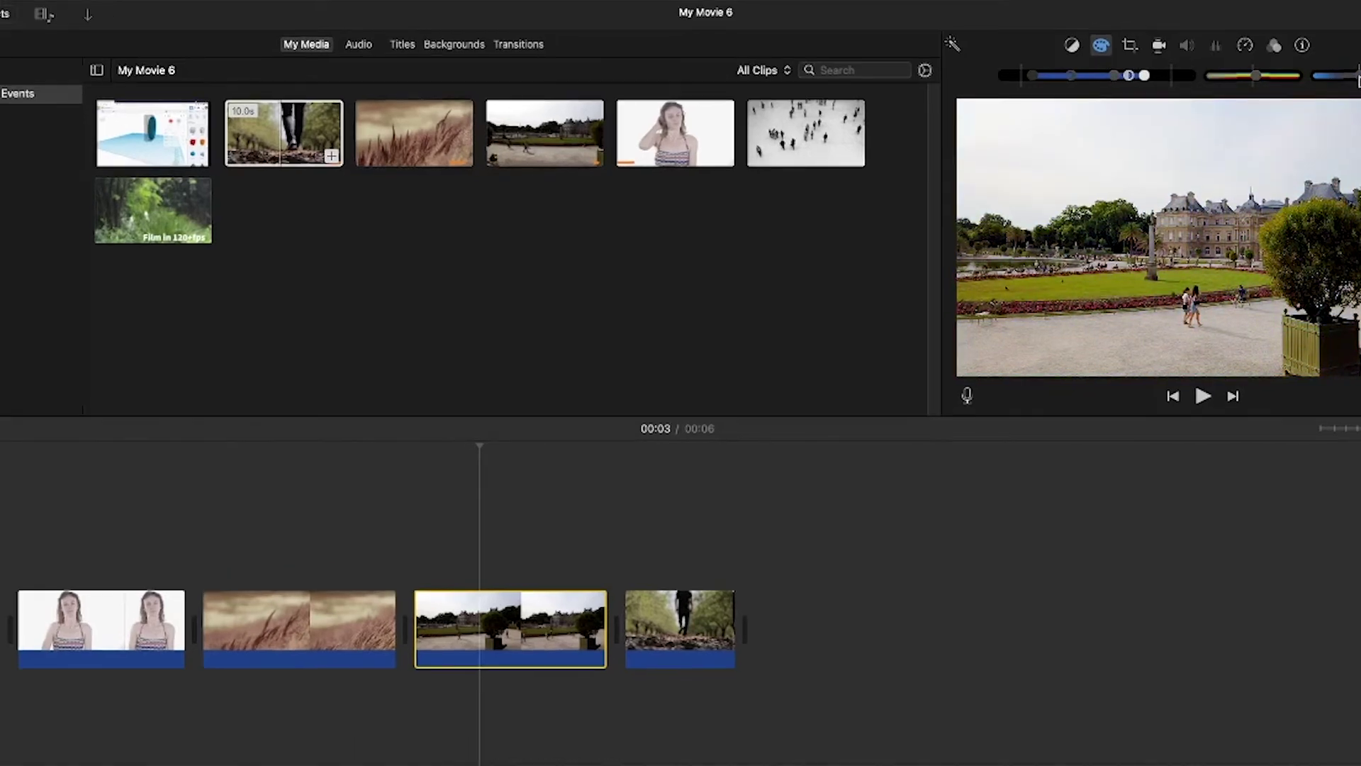
# - Colour correct the walking man clip by lowering highlights and black point, raising contrast and brightness, and slightly increasing saturation
pyautogui.click(669, 636)
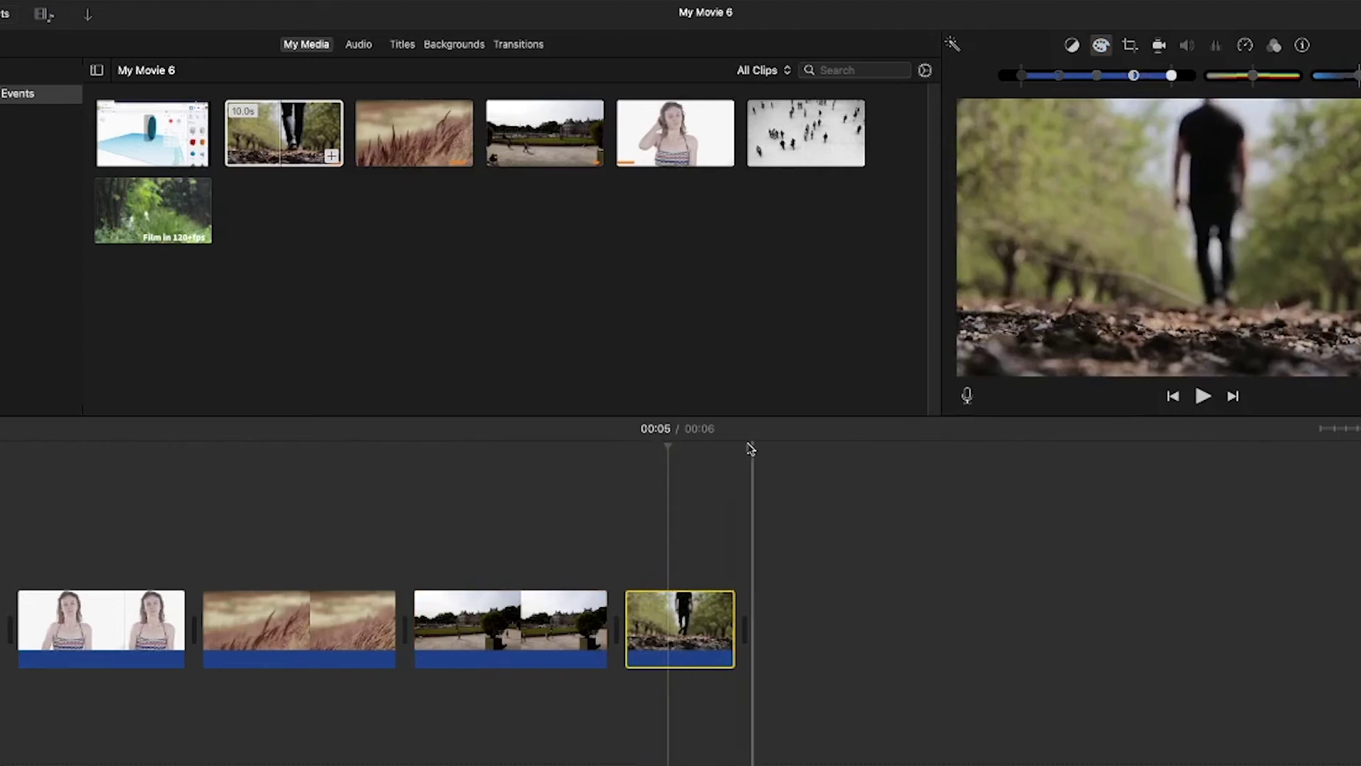
pyautogui.moveTo(1171, 83)
pyautogui.mouseDown()
pyautogui.moveTo(1133, 84)
pyautogui.moveTo(1190, 83)
pyautogui.moveTo(1164, 83)
pyautogui.mouseUp()
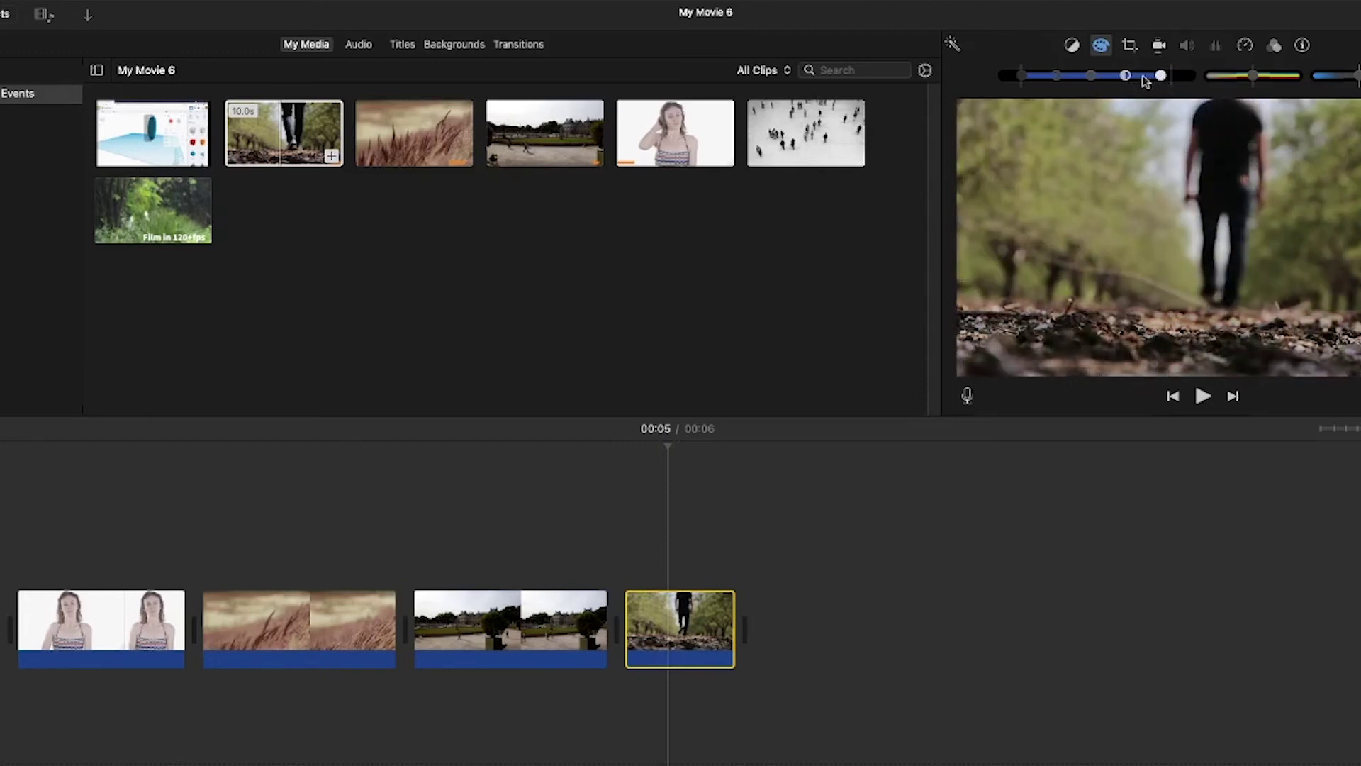
pyautogui.moveTo(1130, 76); pyautogui.dragTo(1143, 78)
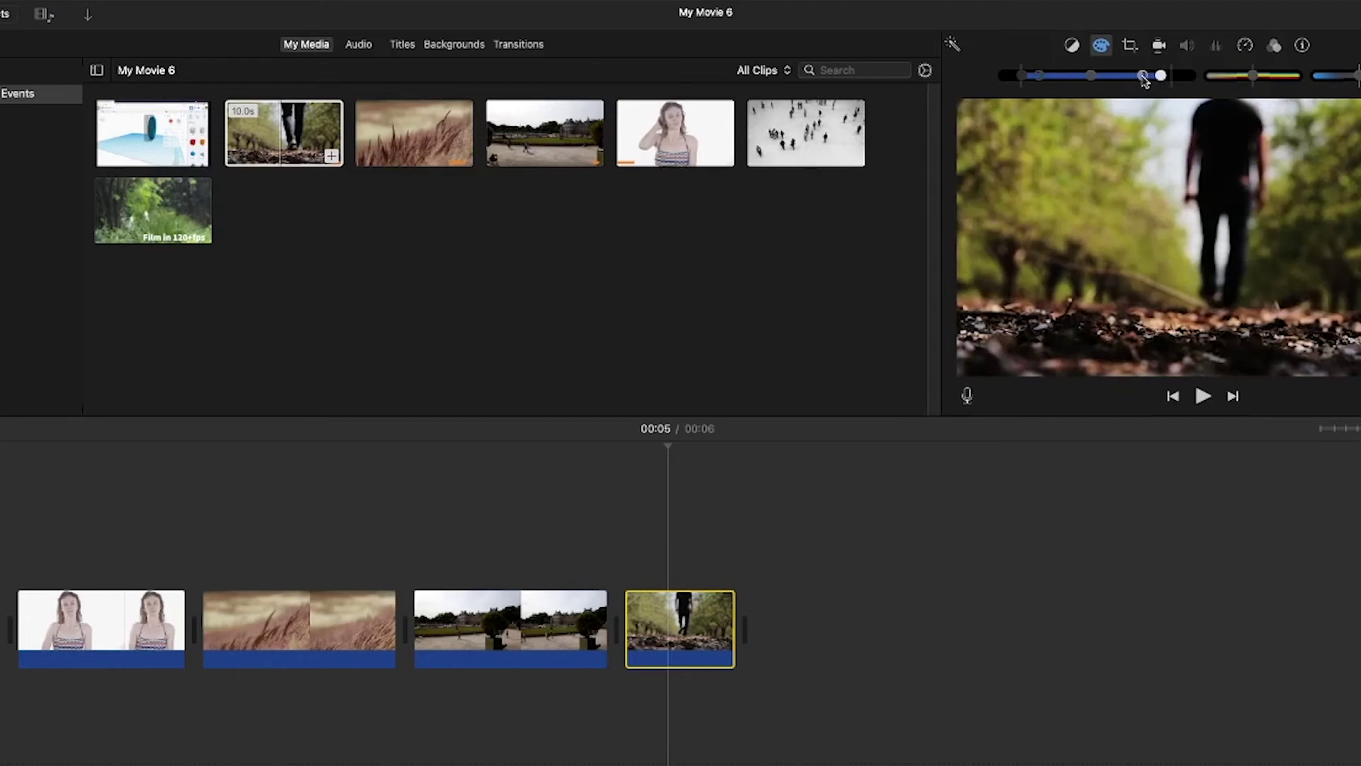
pyautogui.moveTo(1091, 76)
pyautogui.mouseDown()
pyautogui.moveTo(1127, 79)
pyautogui.moveTo(1111, 80)
pyautogui.mouseUp()
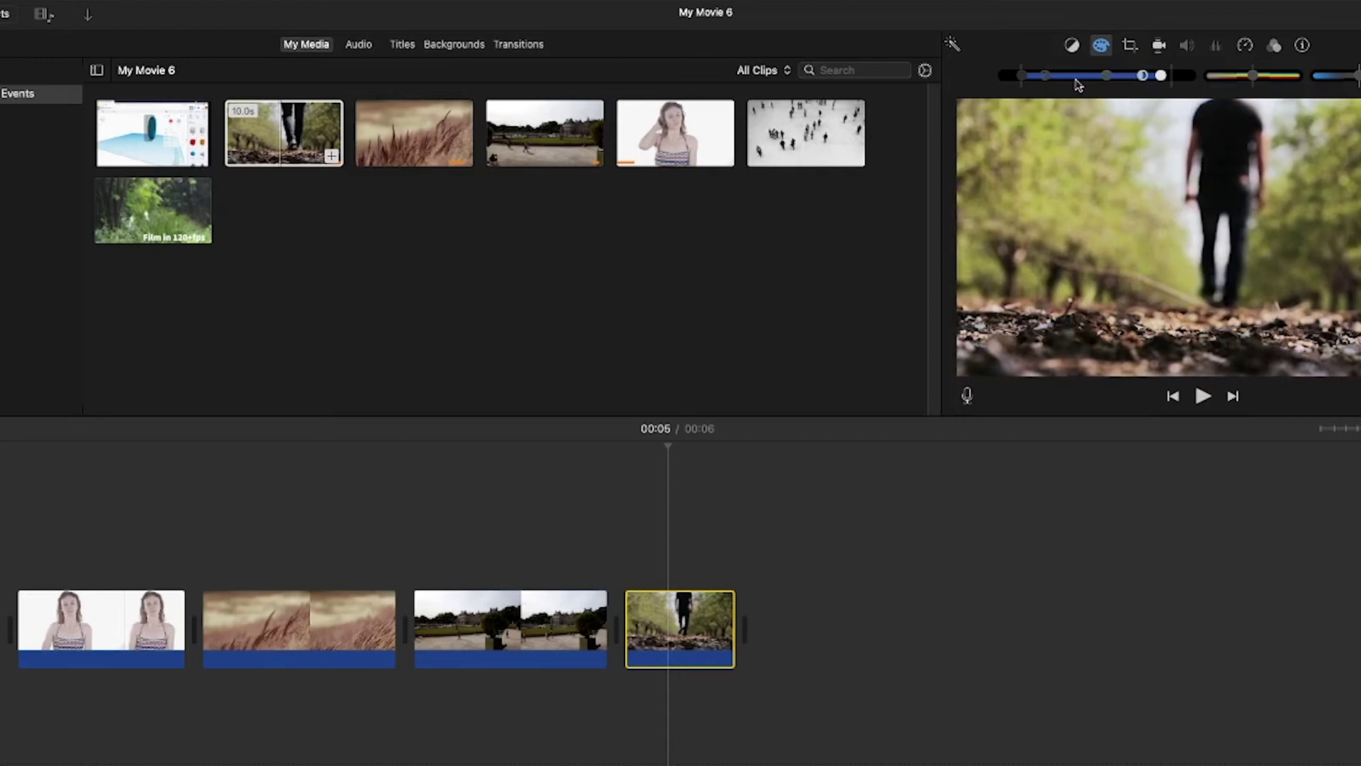
pyautogui.moveTo(1046, 77); pyautogui.dragTo(1016, 80)
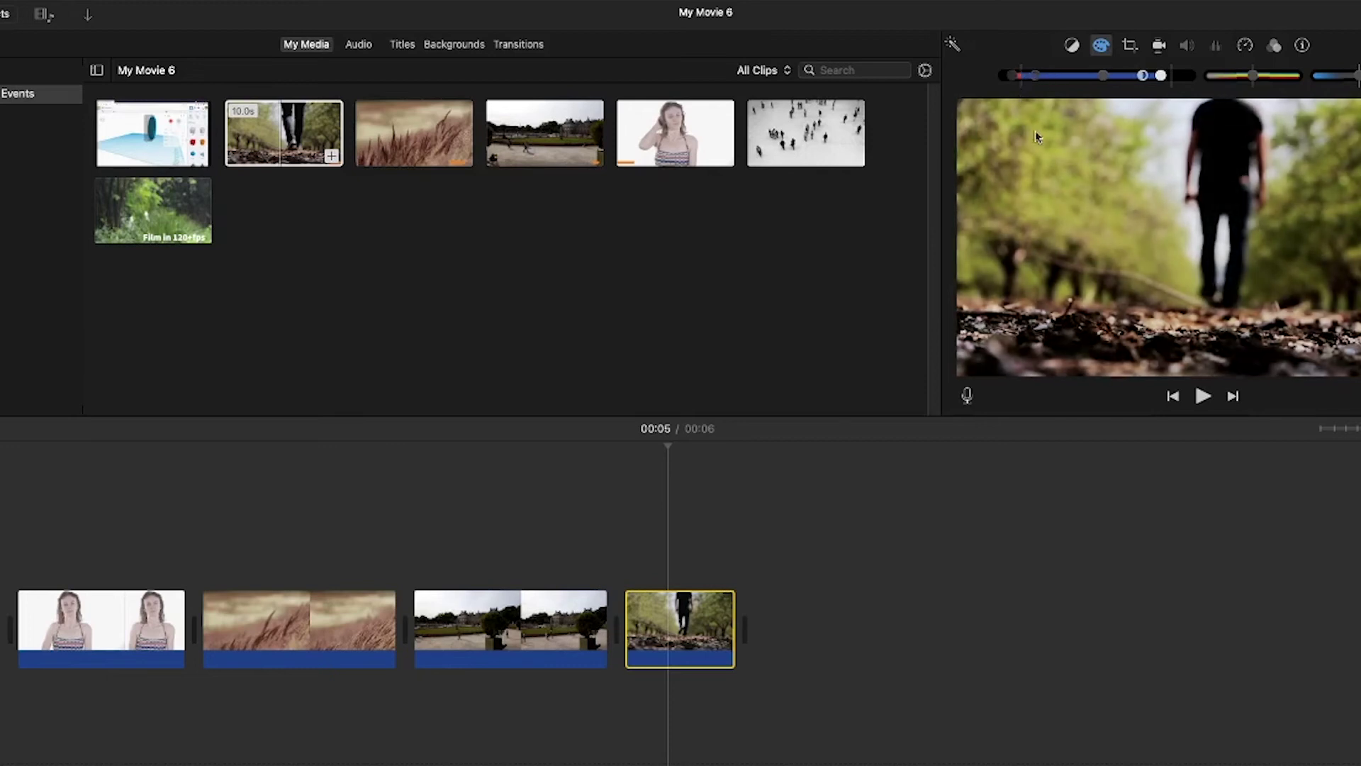
pyautogui.moveTo(1253, 75)
pyautogui.mouseDown()
pyautogui.moveTo(1277, 79)
pyautogui.moveTo(1257, 80)
pyautogui.mouseUp()
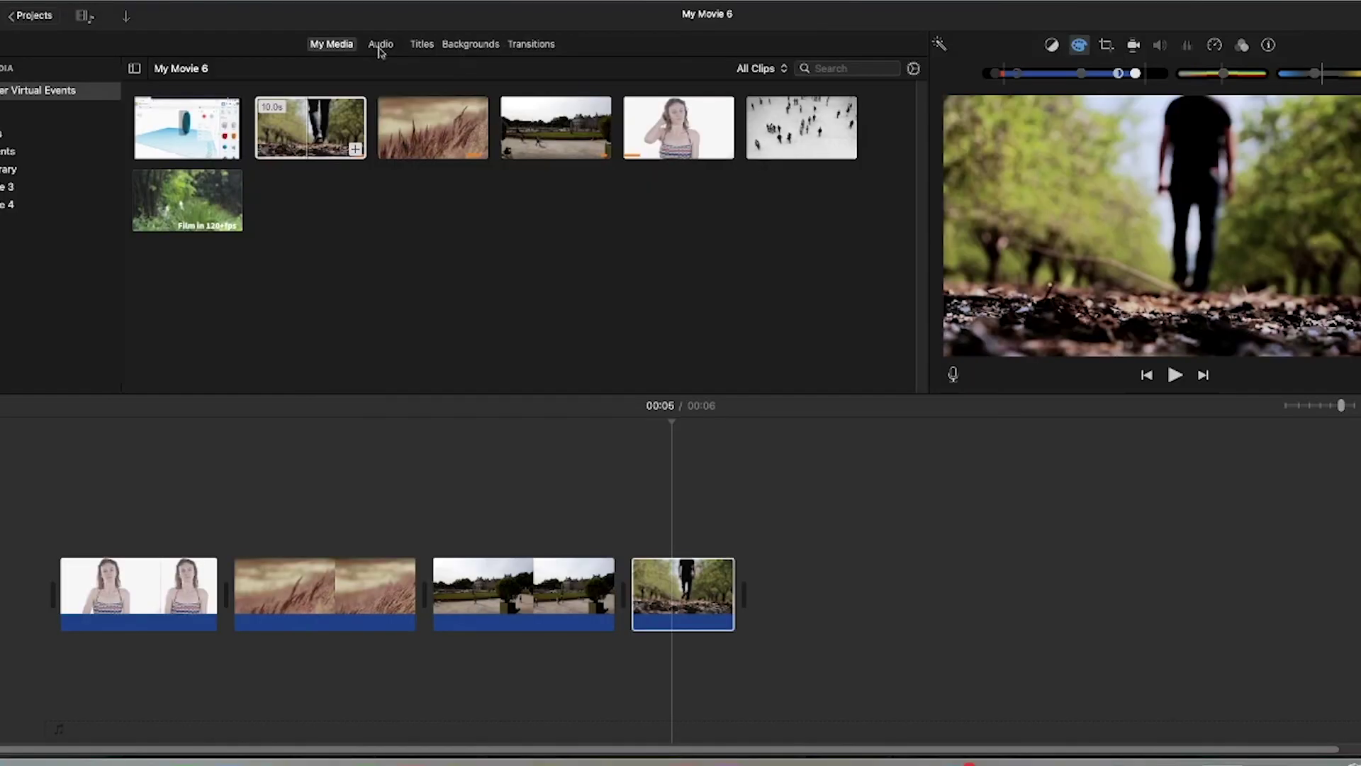
# - Look through the Effects, Music and GarageBand audio sources and return to the sound effects list
pyautogui.click(380, 47)
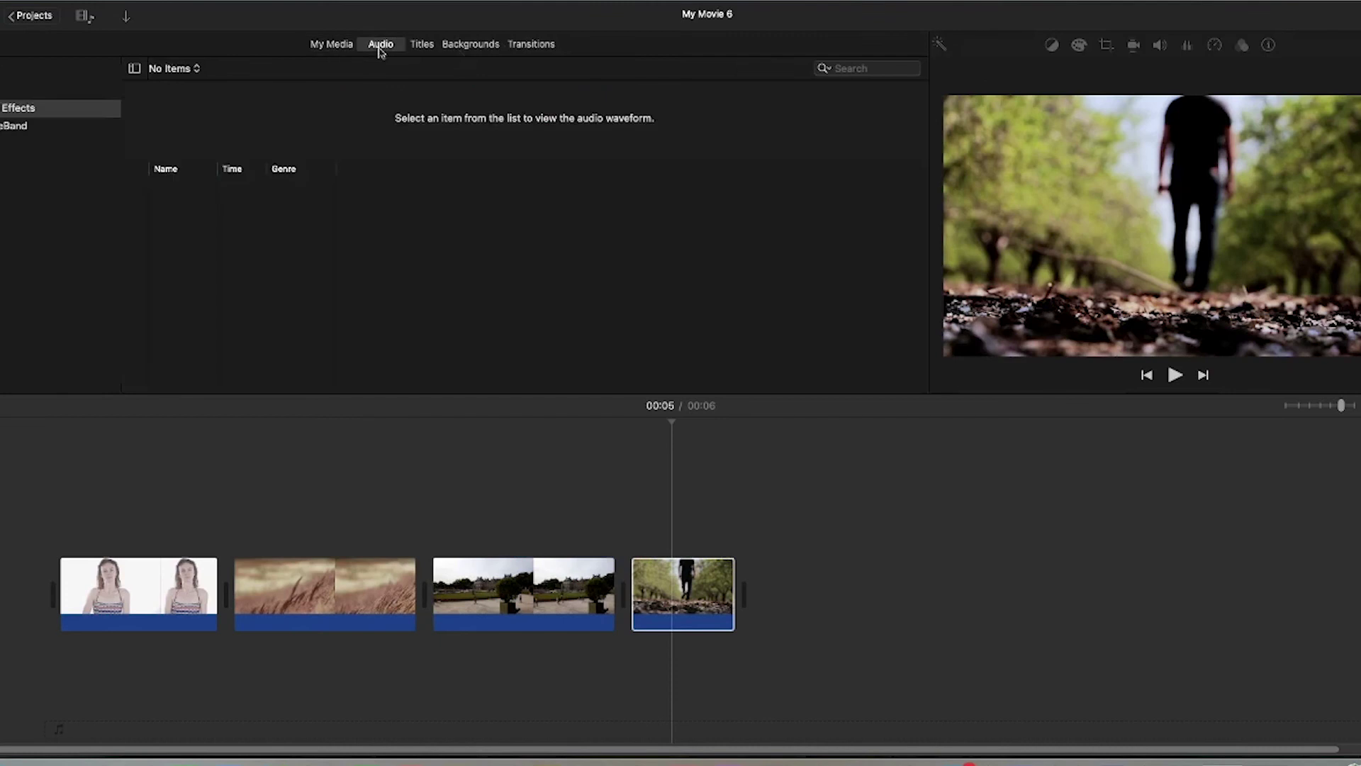
pyautogui.scroll(-5, 338, 266)
pyautogui.scroll(-3, 337, 266)
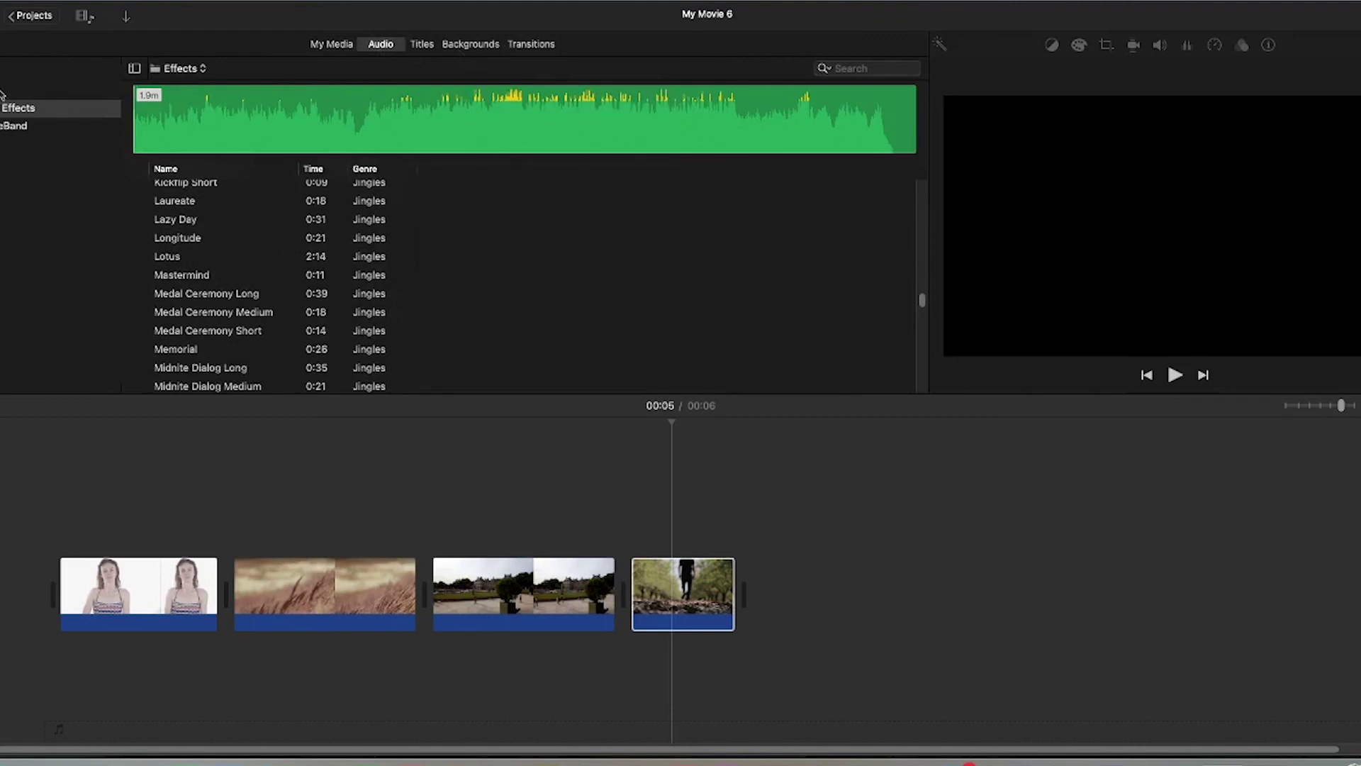
pyautogui.click(2, 92)
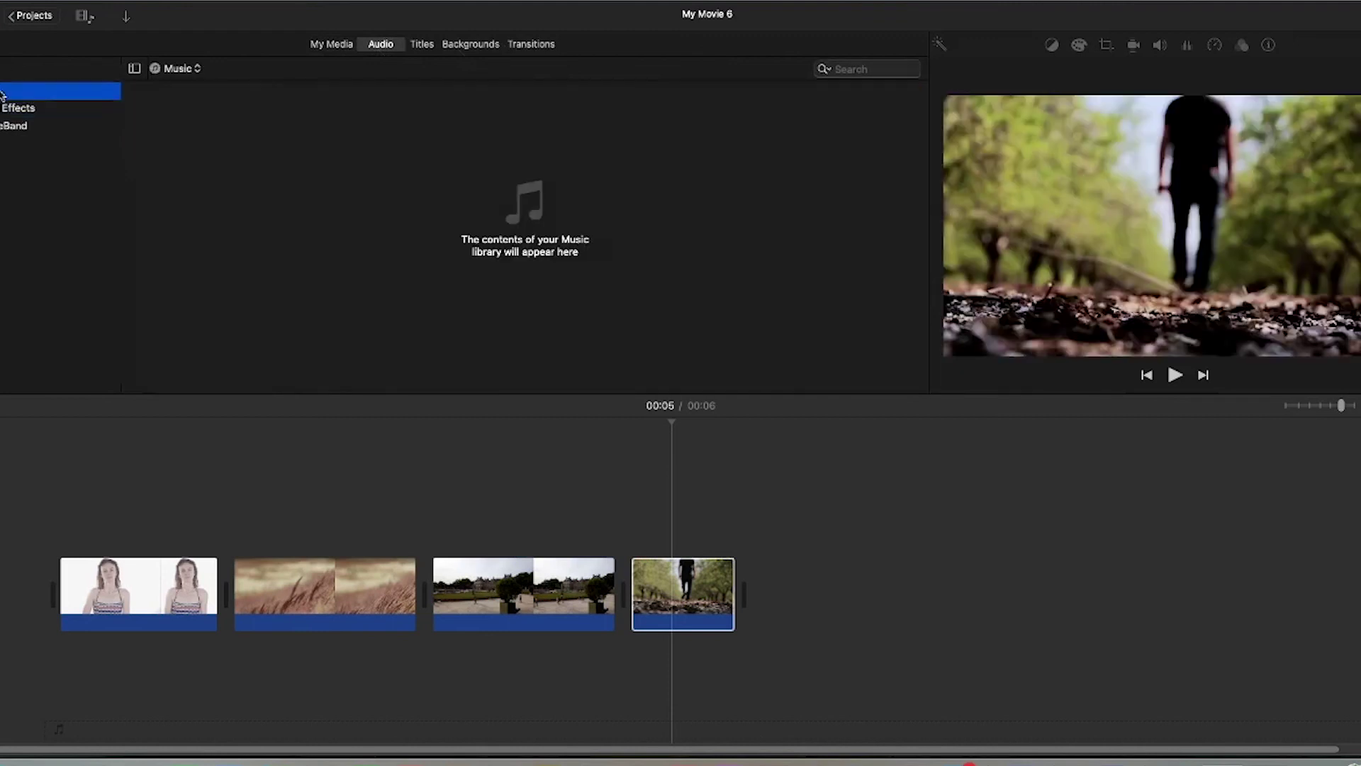
pyautogui.click(4, 131)
pyautogui.click(9, 112)
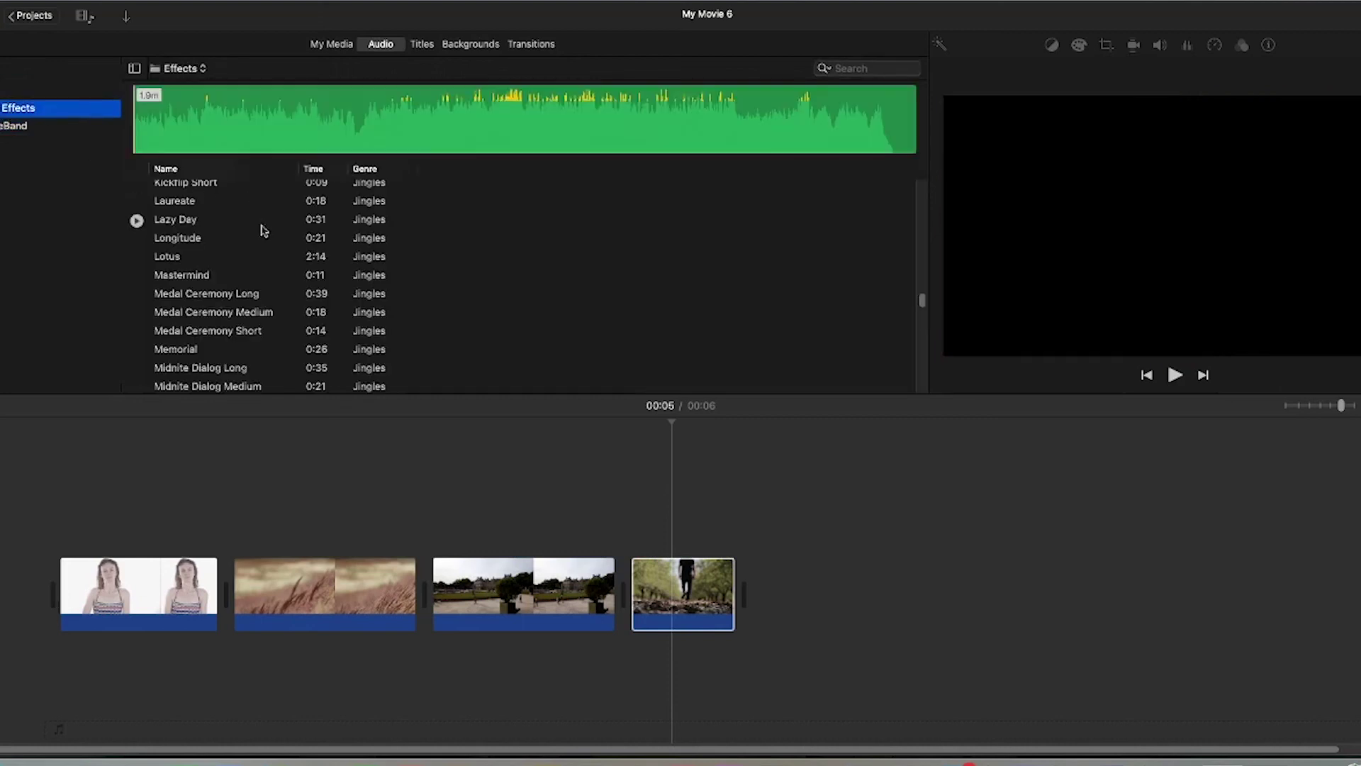
# - Find the Auto Close Door 2 sound effect and add it to the timeline beneath the grass field clip
pyautogui.scroll(-1, 263, 238)
pyautogui.scroll(-5, 310, 256)
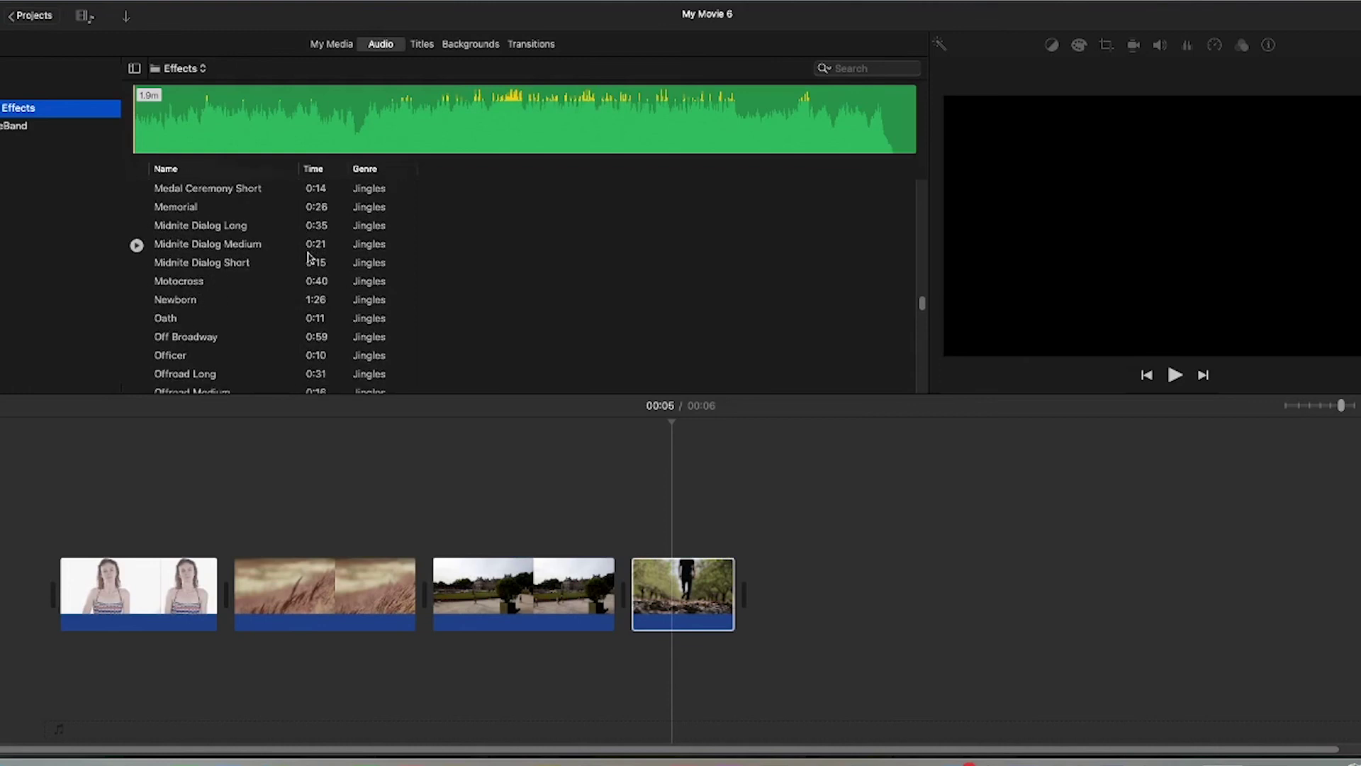
pyautogui.scroll(-15, 310, 257)
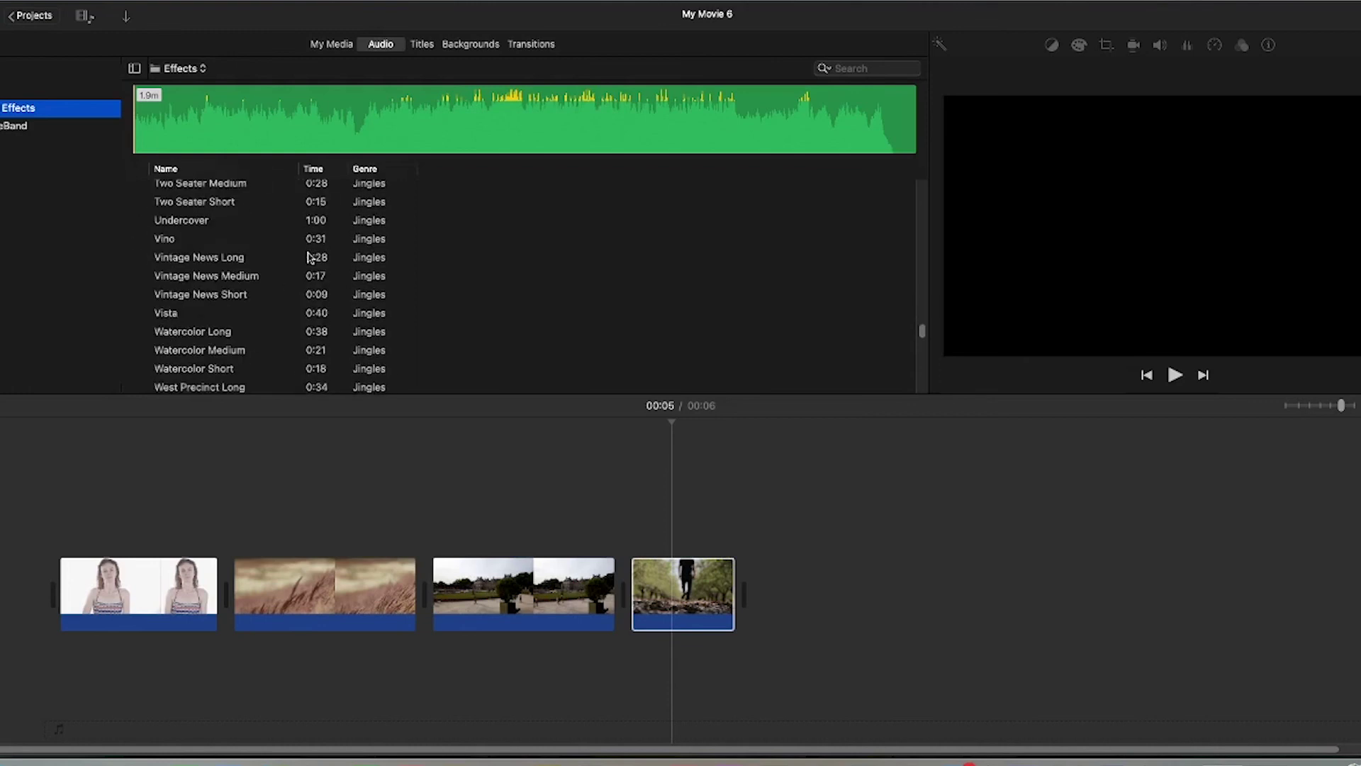
pyautogui.scroll(-20, 310, 257)
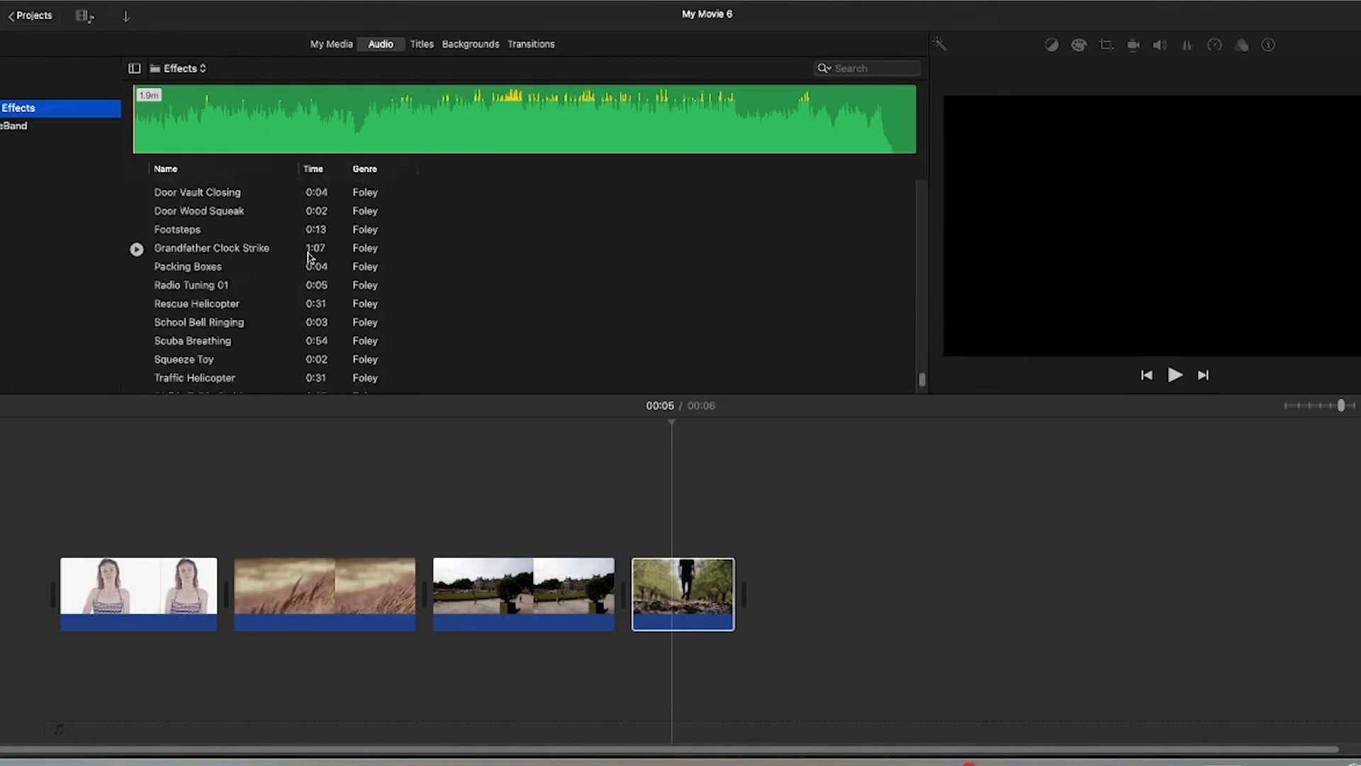
pyautogui.scroll(15, 310, 257)
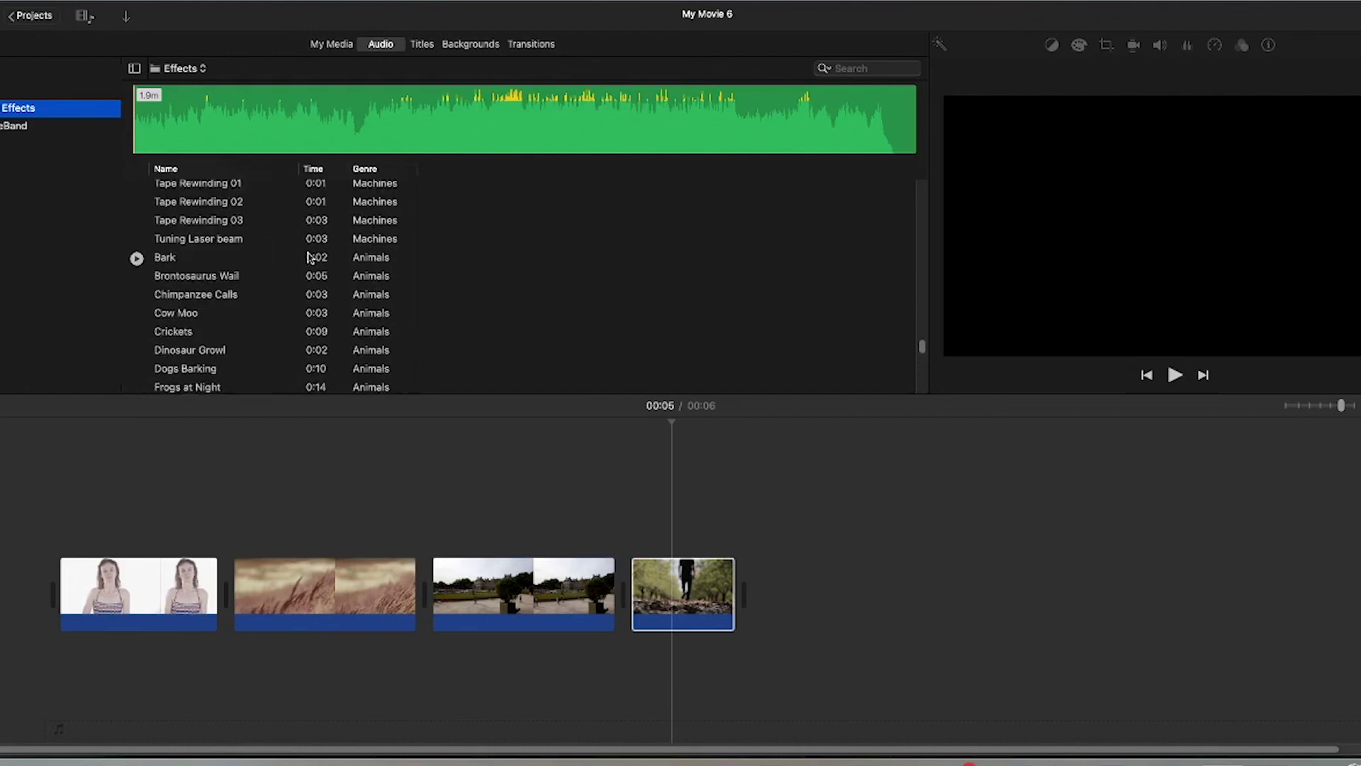
pyautogui.scroll(15, 310, 257)
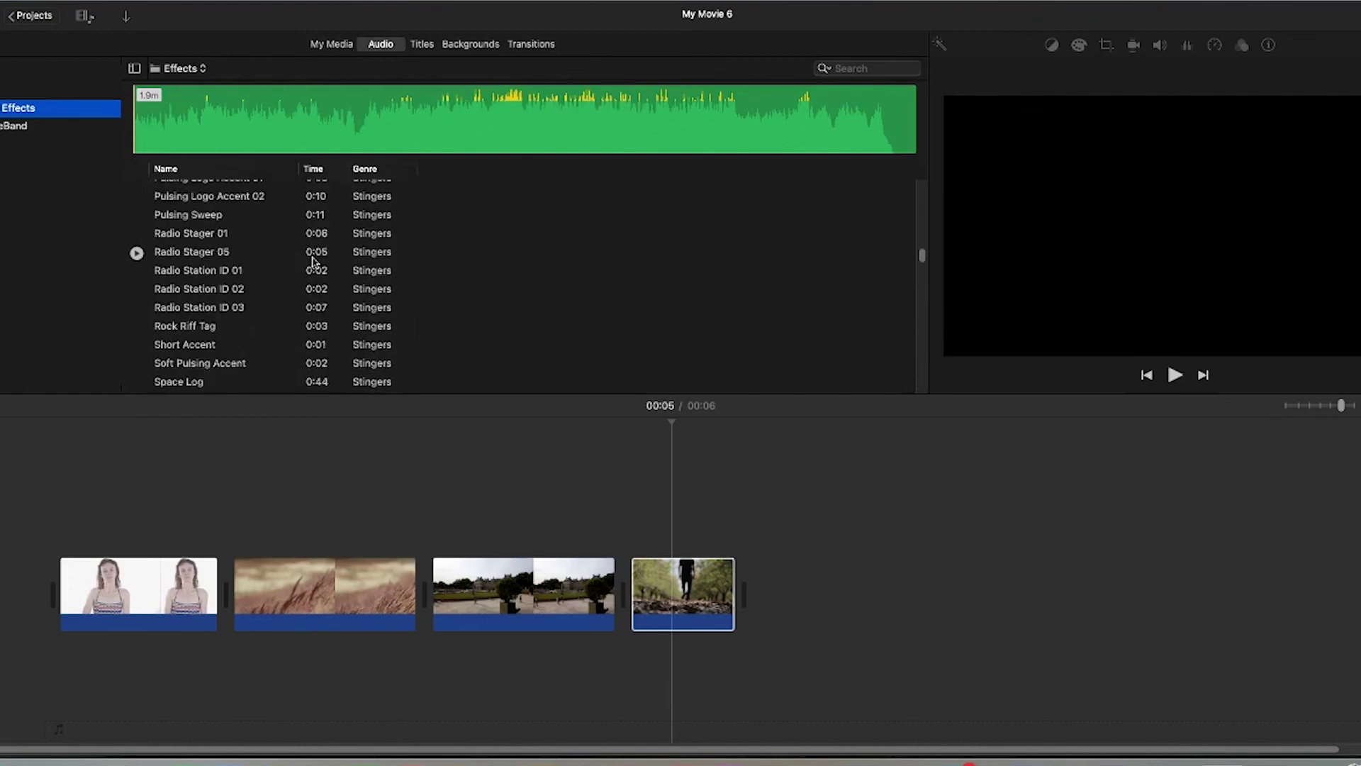
pyautogui.scroll(15, 312, 263)
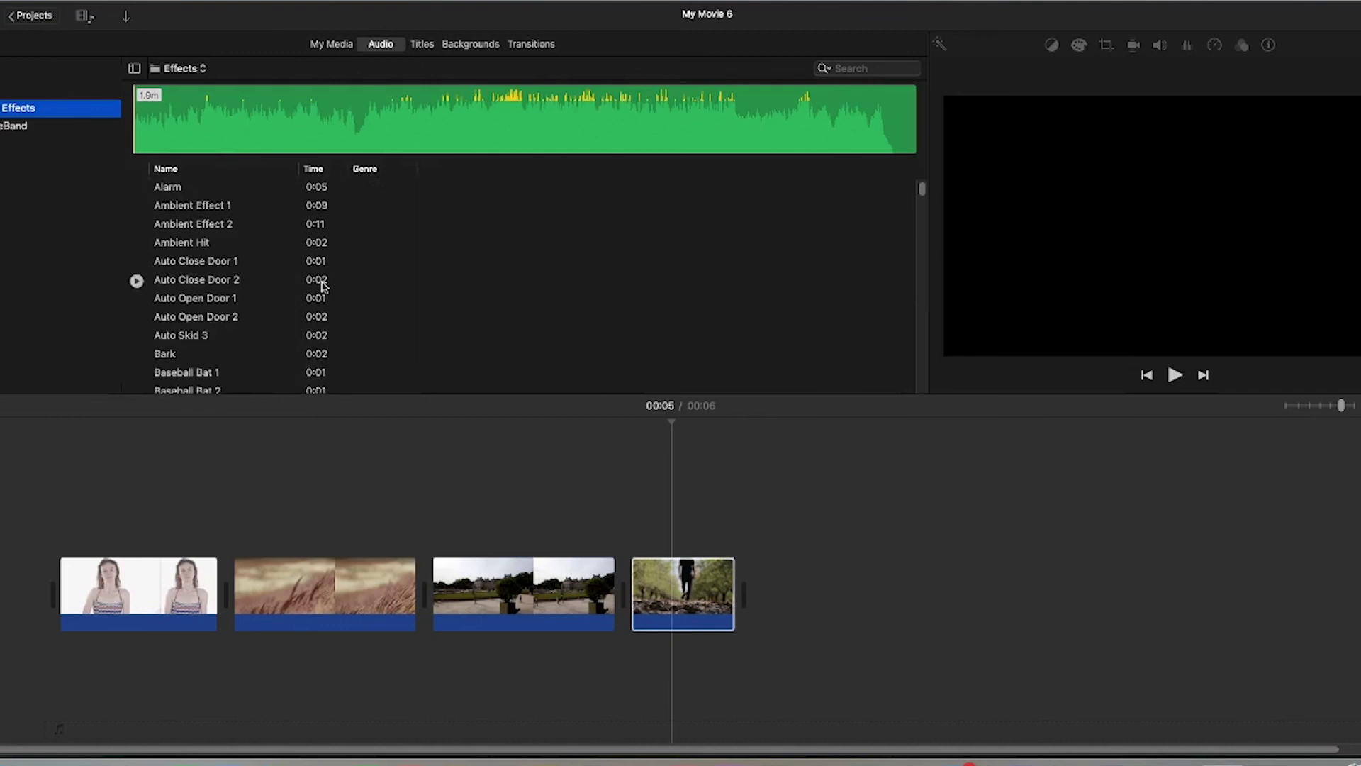
pyautogui.moveTo(321, 285); pyautogui.dragTo(262, 672)
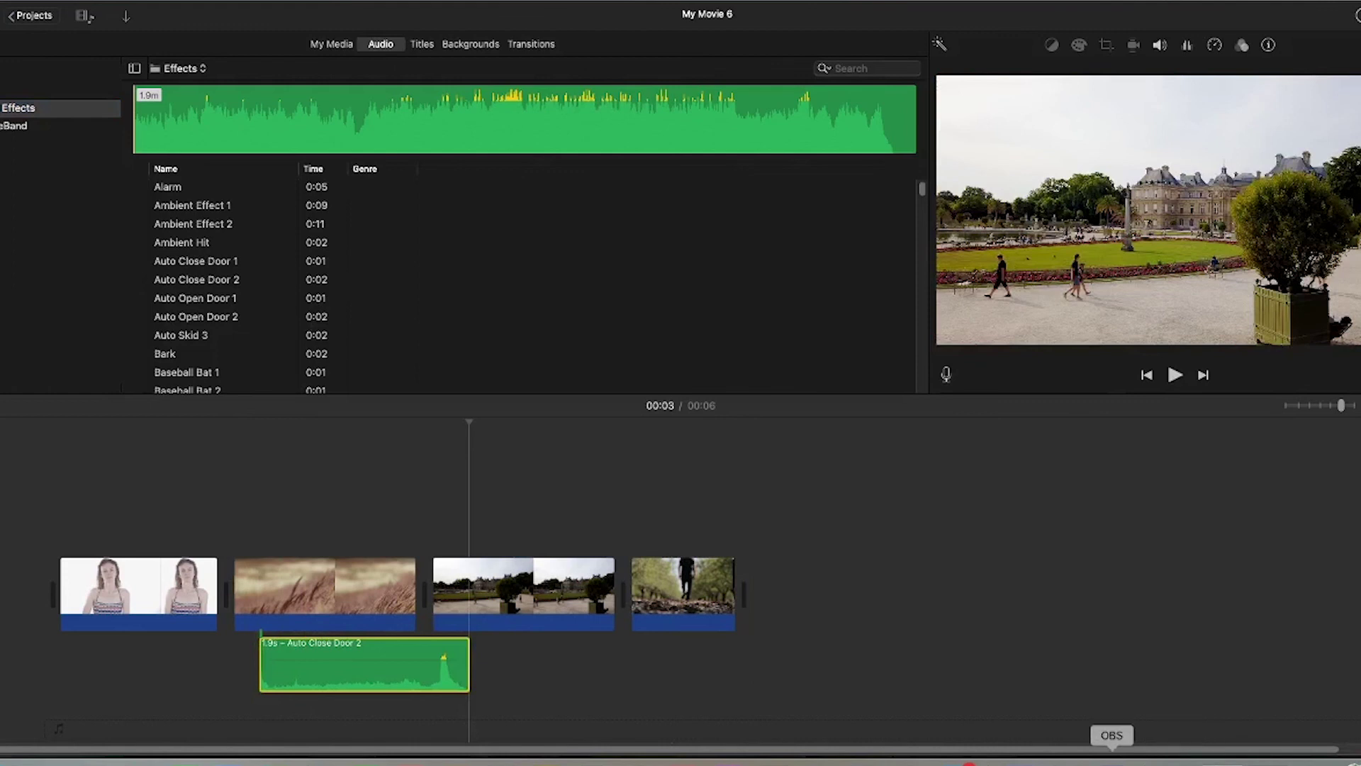
# - Lower the volume of the Auto Close Door 2 audio clip and give it a long fade-in and fade-out
pyautogui.moveTo(365, 656)
pyautogui.mouseDown()
pyautogui.moveTo(366, 677)
pyautogui.moveTo(365, 661)
pyautogui.mouseUp()
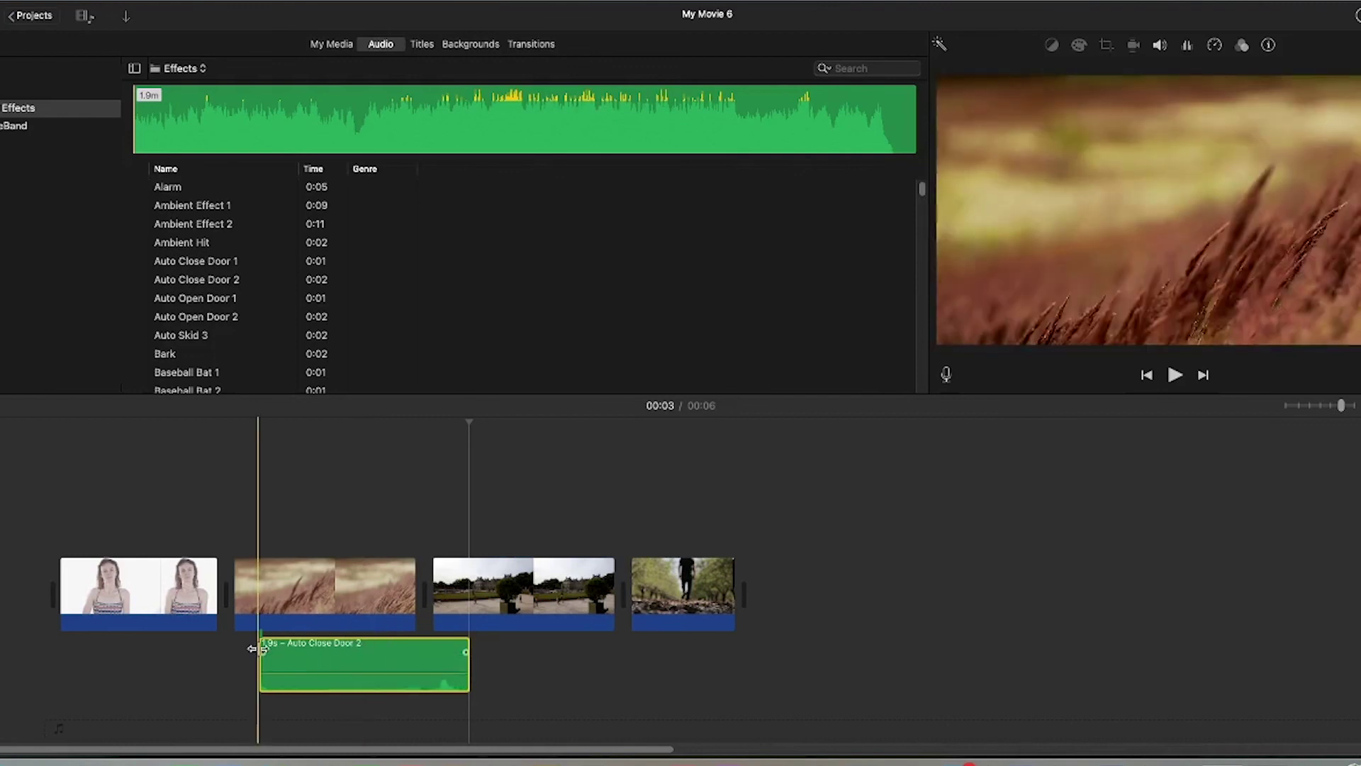
pyautogui.moveTo(270, 654); pyautogui.dragTo(365, 654)
pyautogui.moveTo(466, 652); pyautogui.dragTo(384, 652)
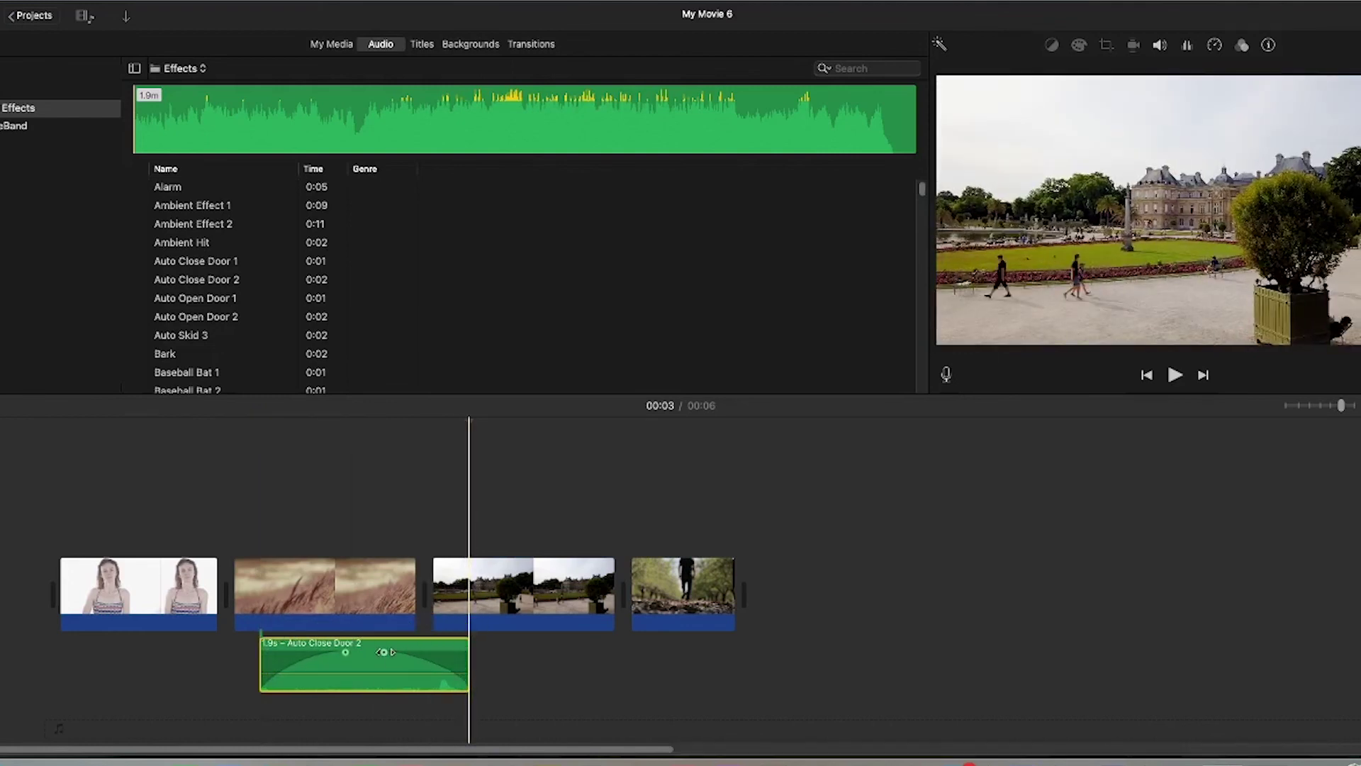